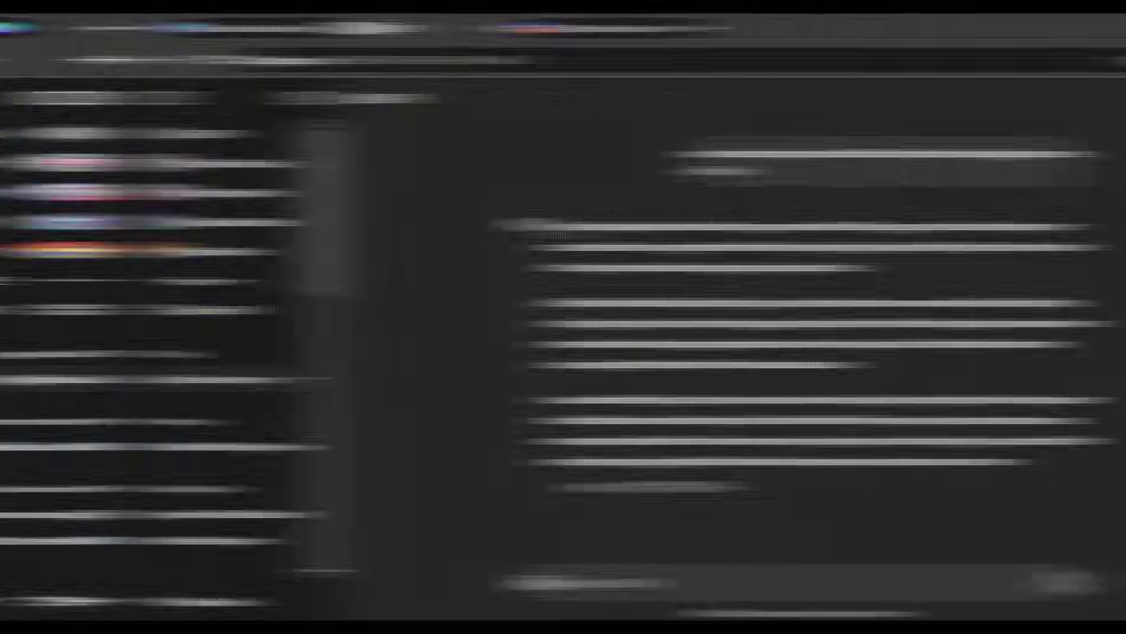
# - Select the three paragraphs of ChatGPT's 150-word Jane success story to copy them
pyautogui.moveTo(418, 226); pyautogui.dragTo(854, 446)
pyautogui.hotkey('ctrl', 'c')
pyautogui.click(786, 432)
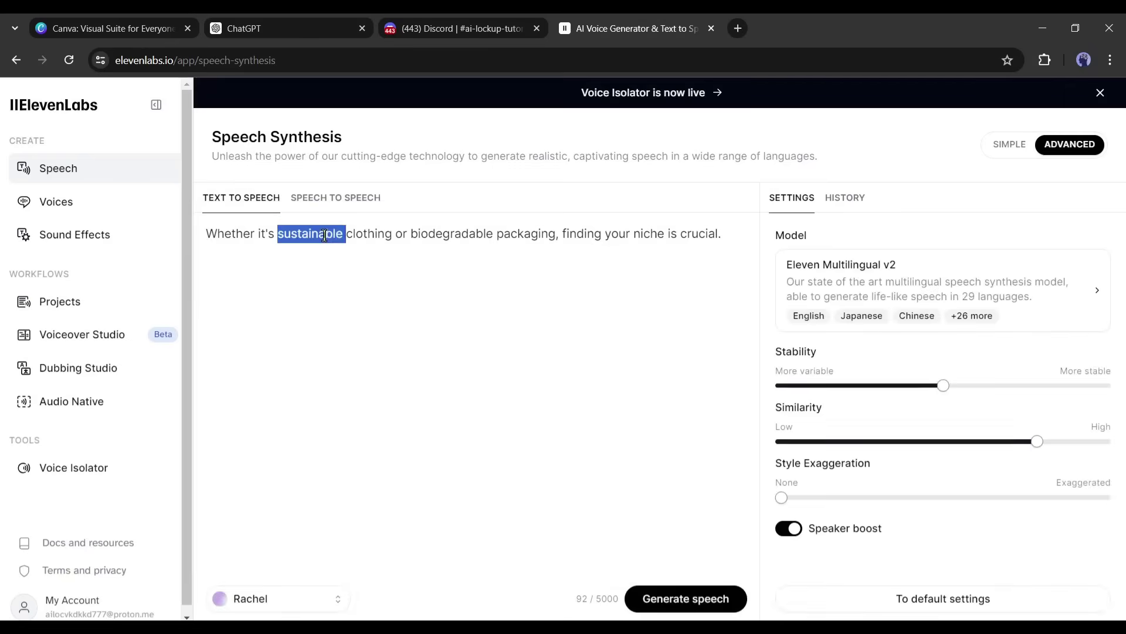
# - Generate a Rachel-voice clip from the pasted 985-character Jane story and download it
pyautogui.hotkey('ctrl', 'v')
pyautogui.click(685, 599)
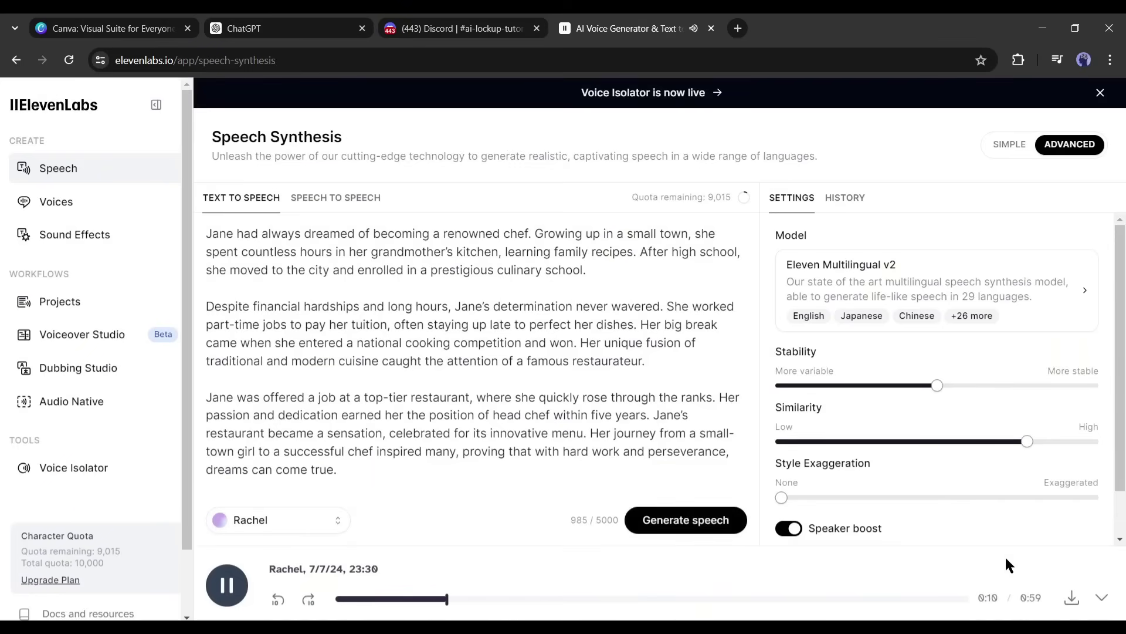
pyautogui.click(1071, 605)
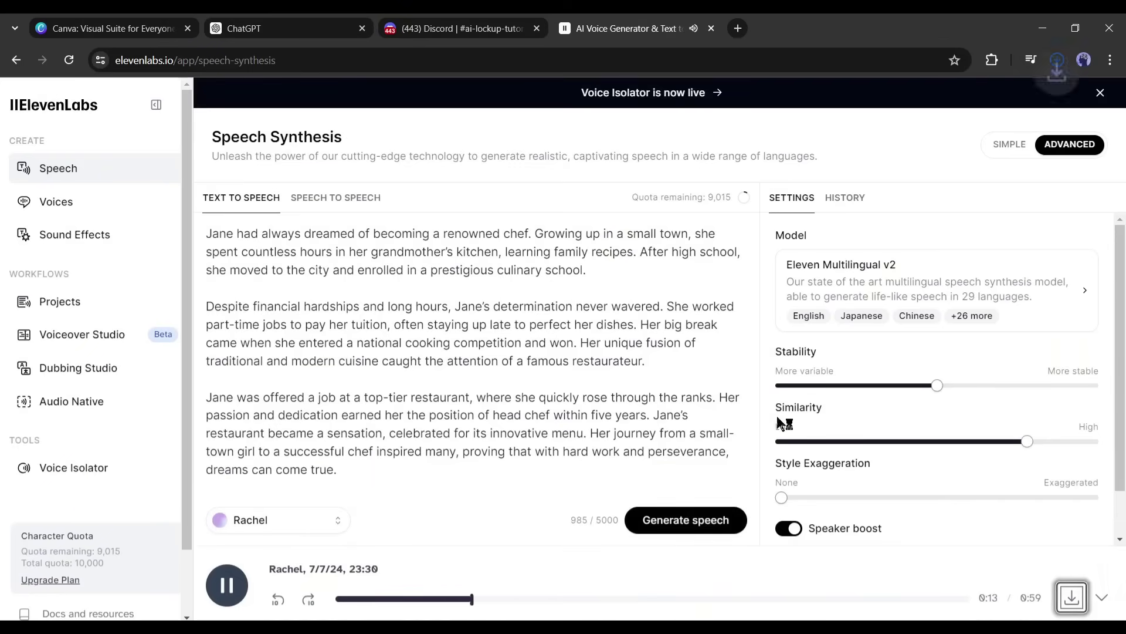
# - Close ElevenLabs, log into Canva and create a blank 1080 × 1920 px Your Story design
pyautogui.click(711, 28)
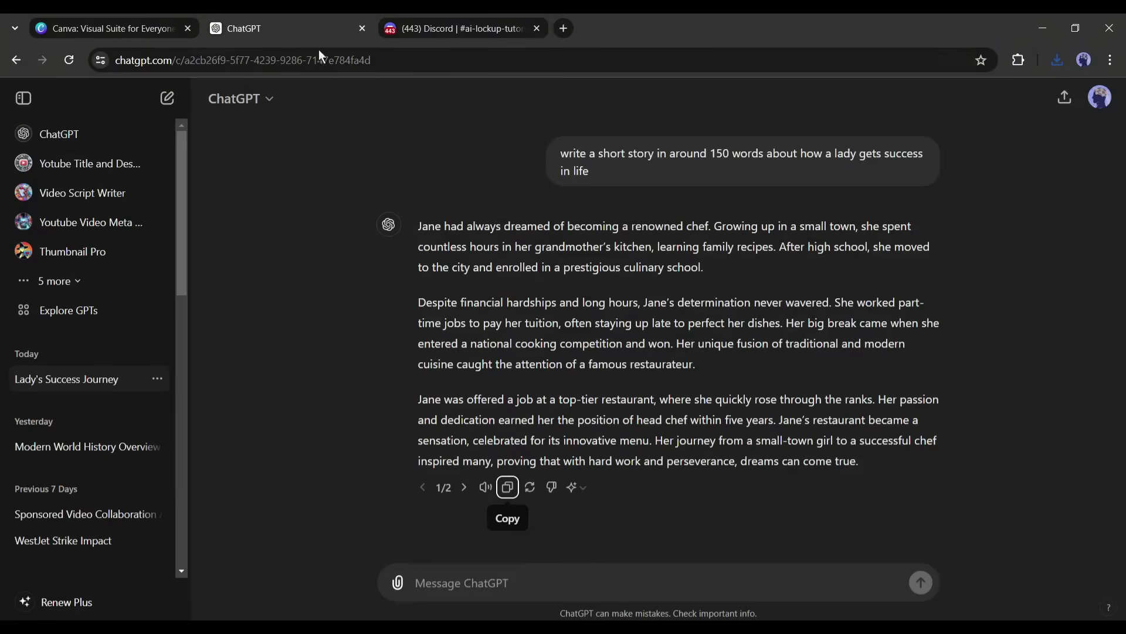
pyautogui.click(85, 24)
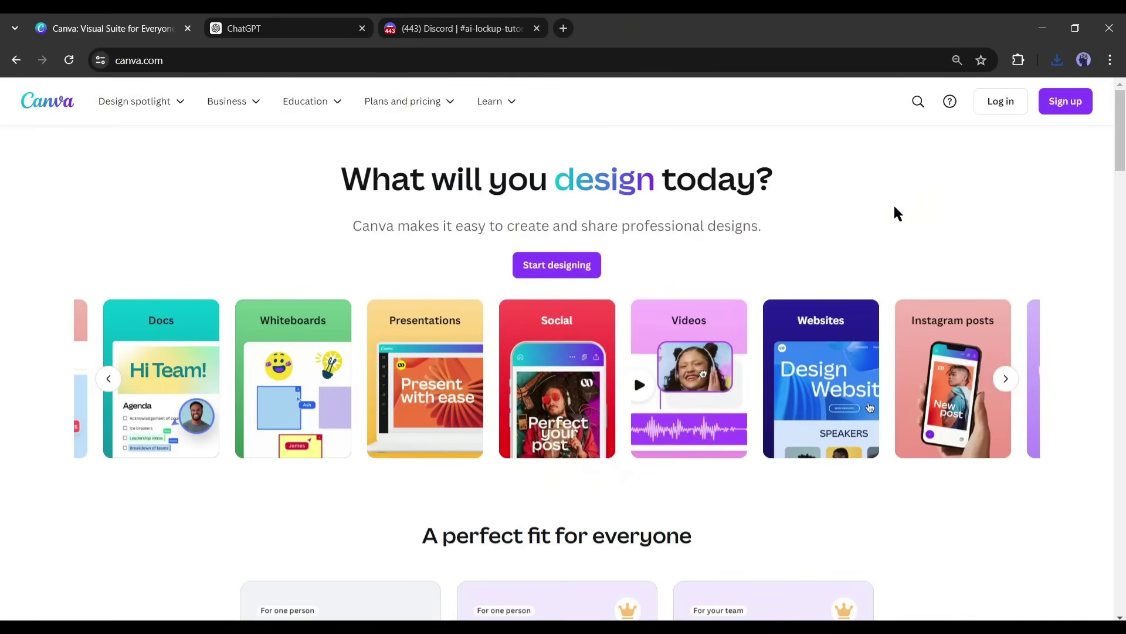
pyautogui.scroll(-6, 805, 226)
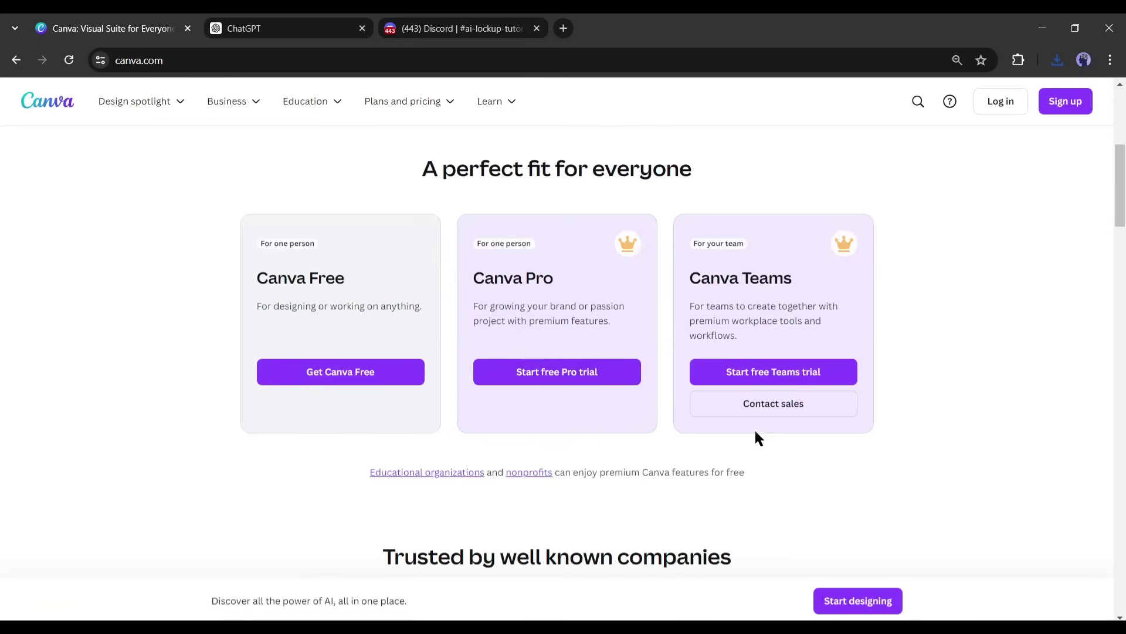
pyautogui.scroll(-1, 1004, 459)
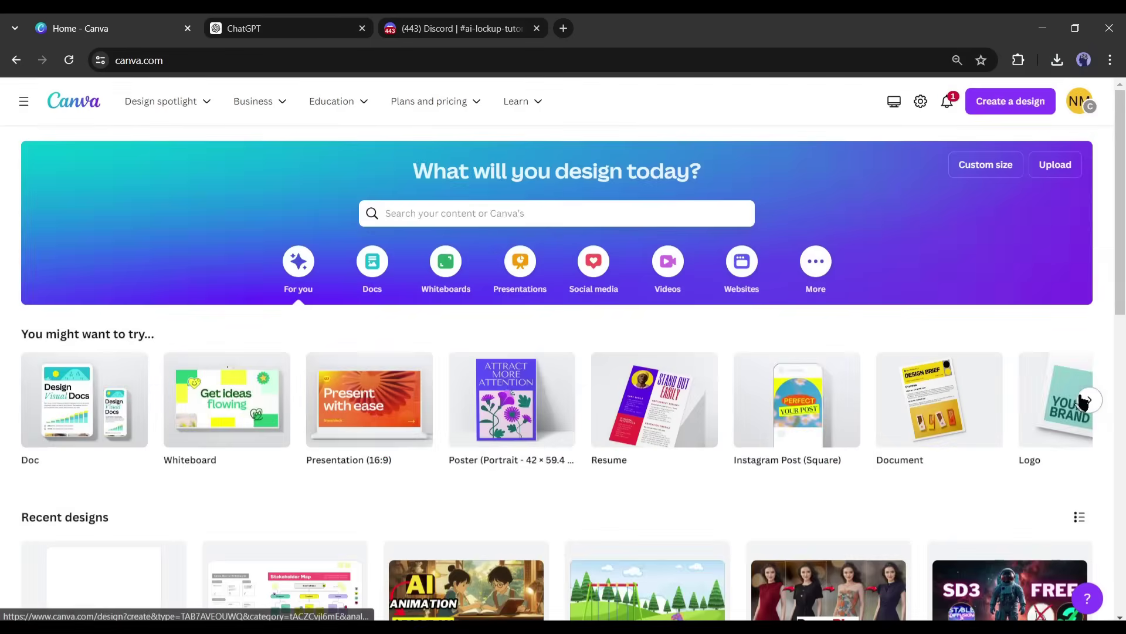
pyautogui.click(1086, 400)
pyautogui.click(1086, 401)
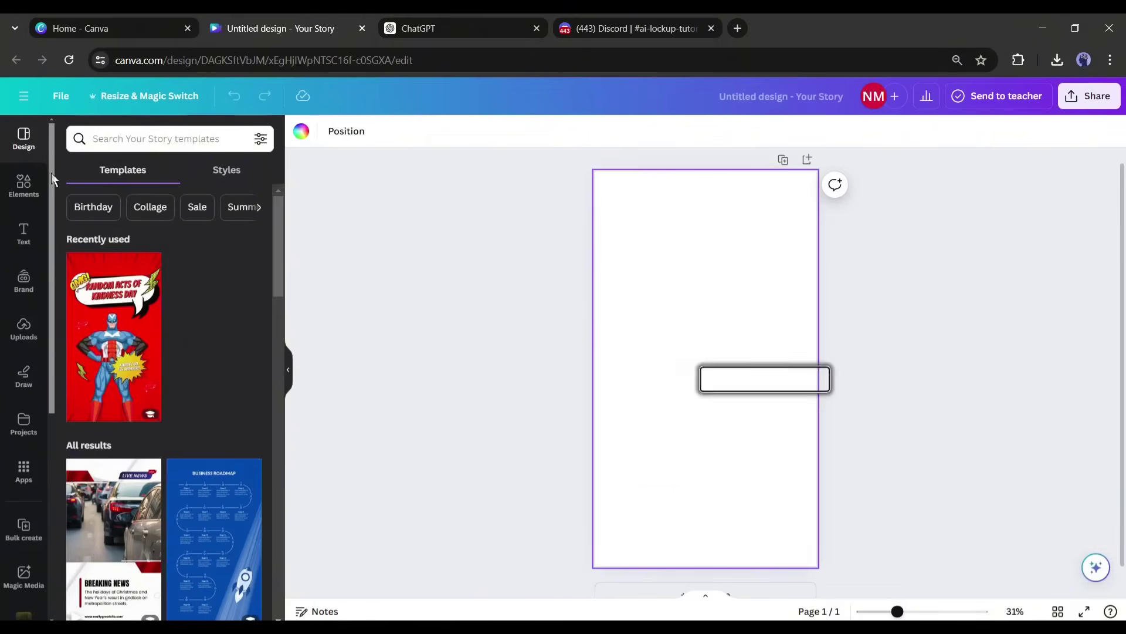
# - Find the Magic Media app under Apps, set it to Graphics and focus the empty description box
pyautogui.click(23, 469)
pyautogui.click(187, 143)
pyautogui.write('Magic Media')
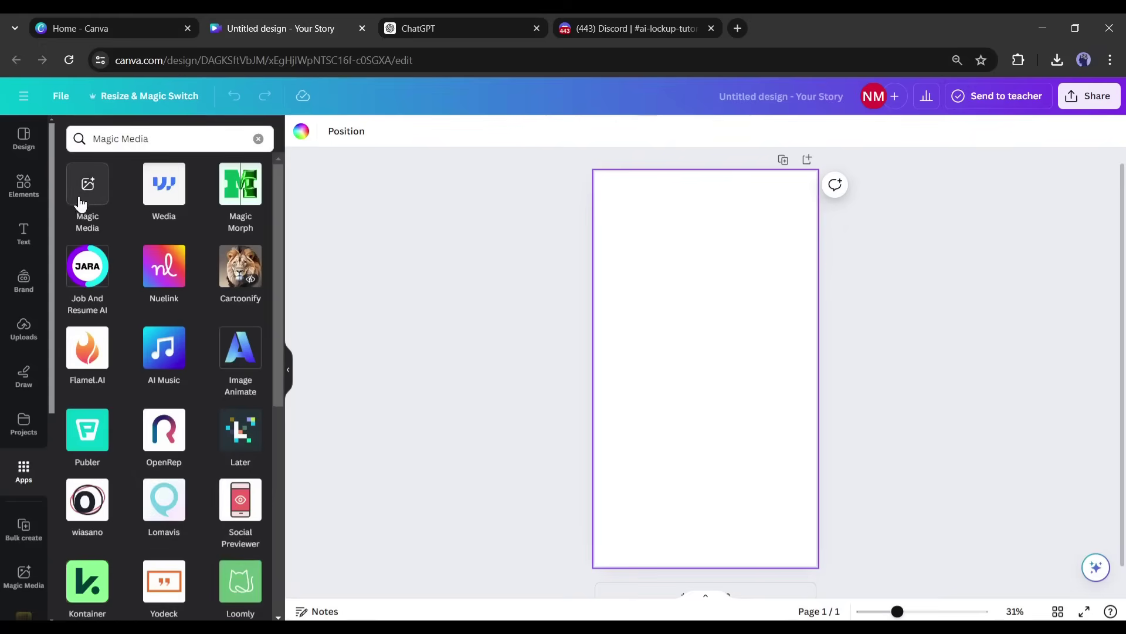
pyautogui.click(87, 185)
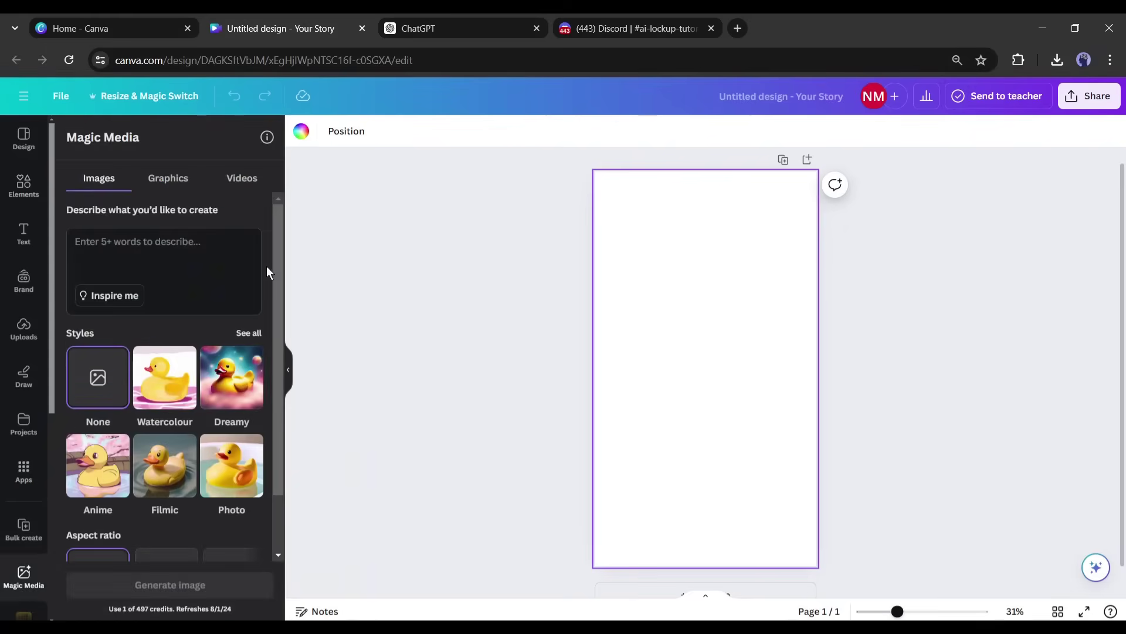
pyautogui.scroll(-2, 164, 352)
pyautogui.scroll(2, 135, 428)
pyautogui.click(176, 183)
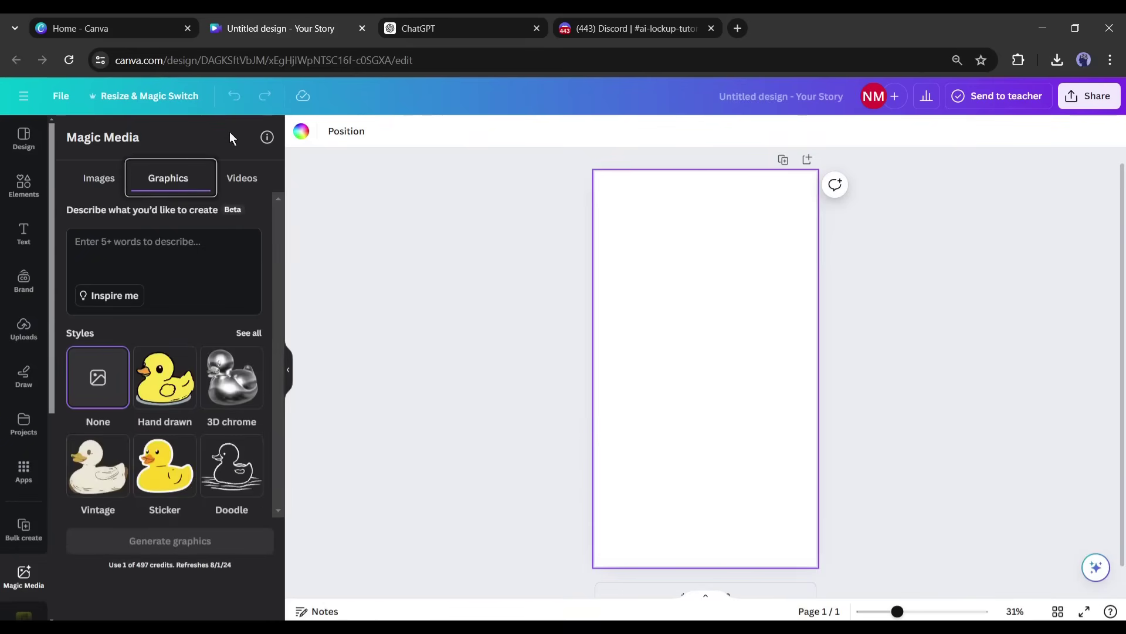
pyautogui.click(175, 250)
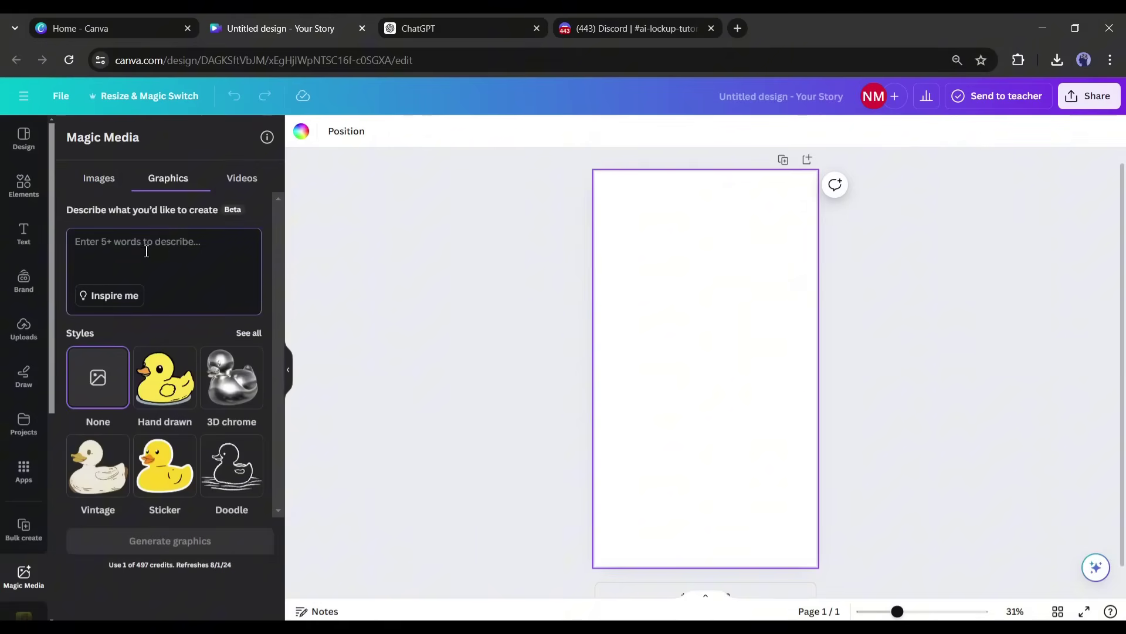
# - Get ChatGPT to break Jane's story into 13 whiteboard scenes, each with a visual and caption
pyautogui.click(472, 13)
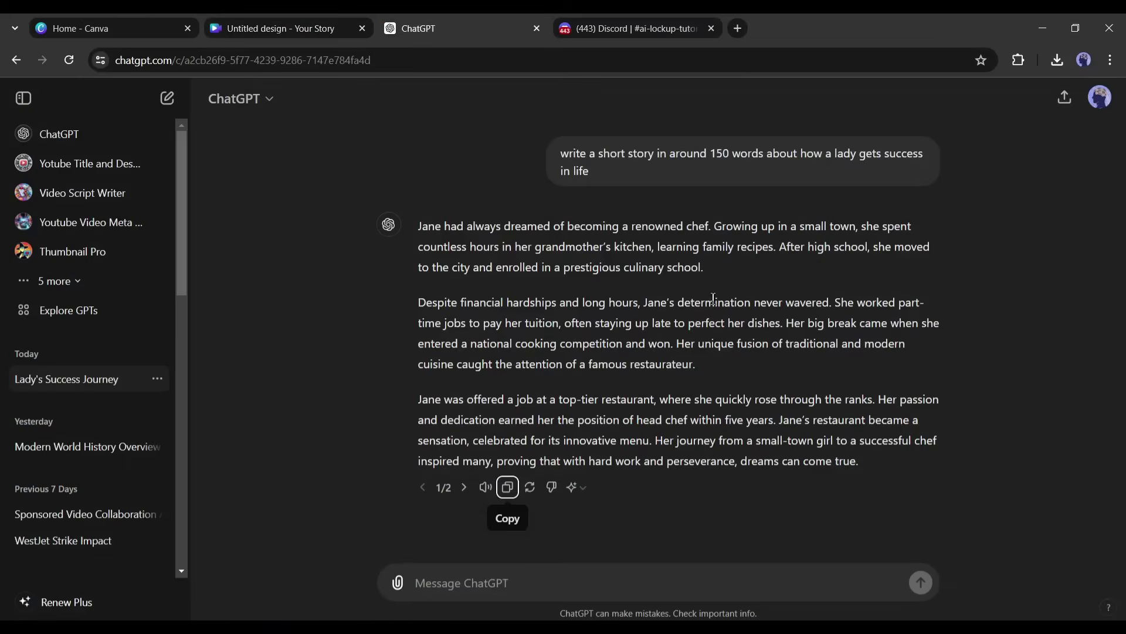
pyautogui.click(469, 261)
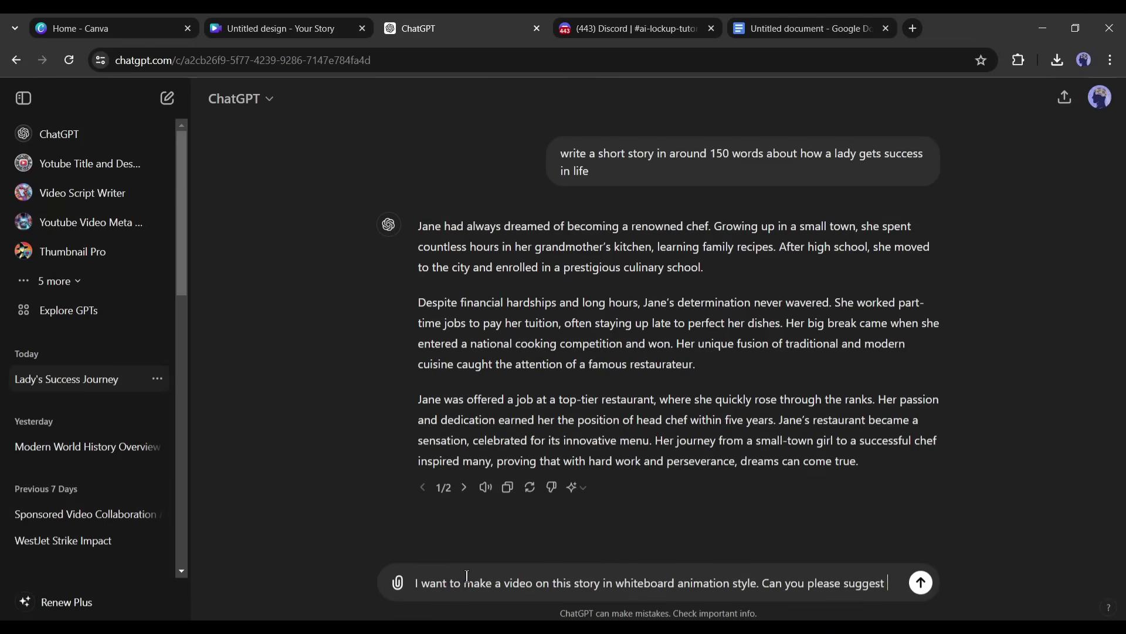
pyautogui.write('e scenes? Please make as many scene as possible.')
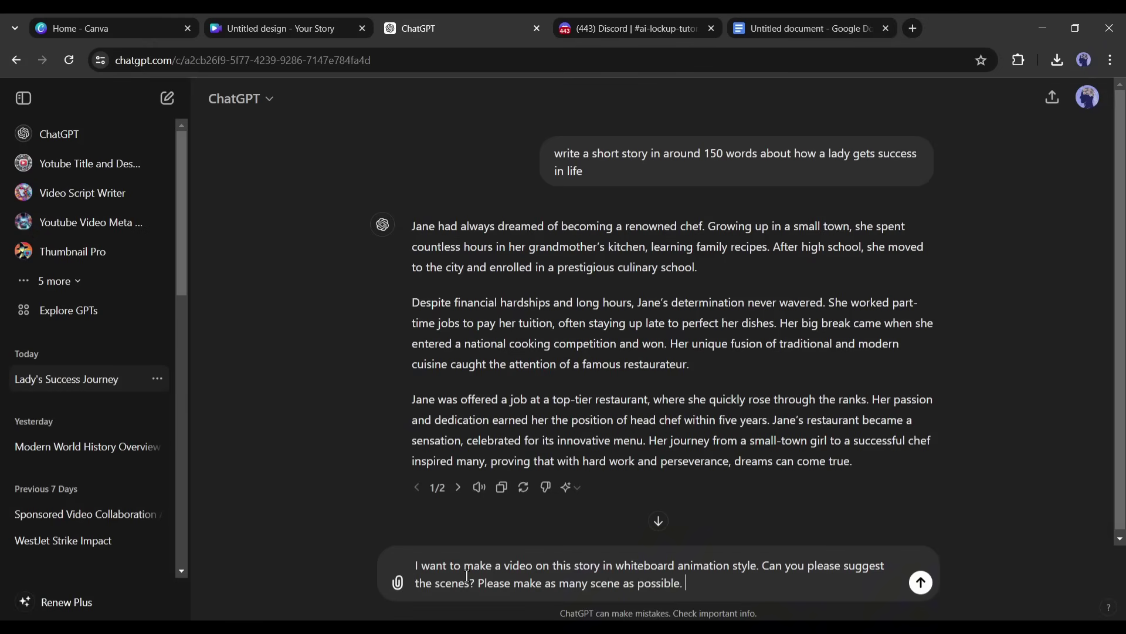
pyautogui.press('Return')
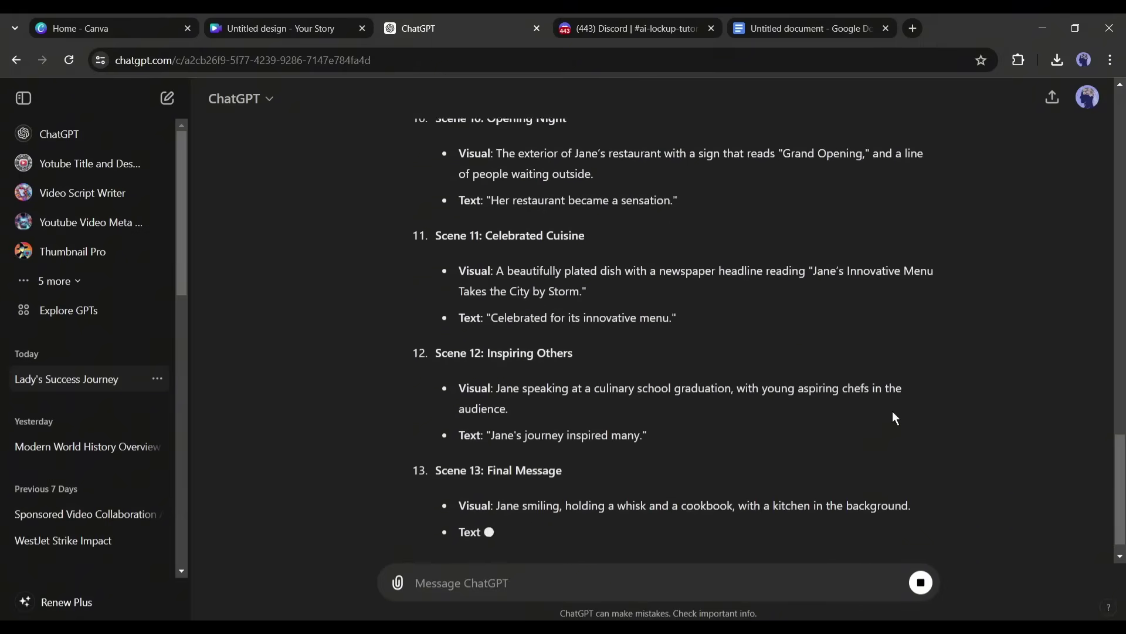
pyautogui.scroll(20, 951, 403)
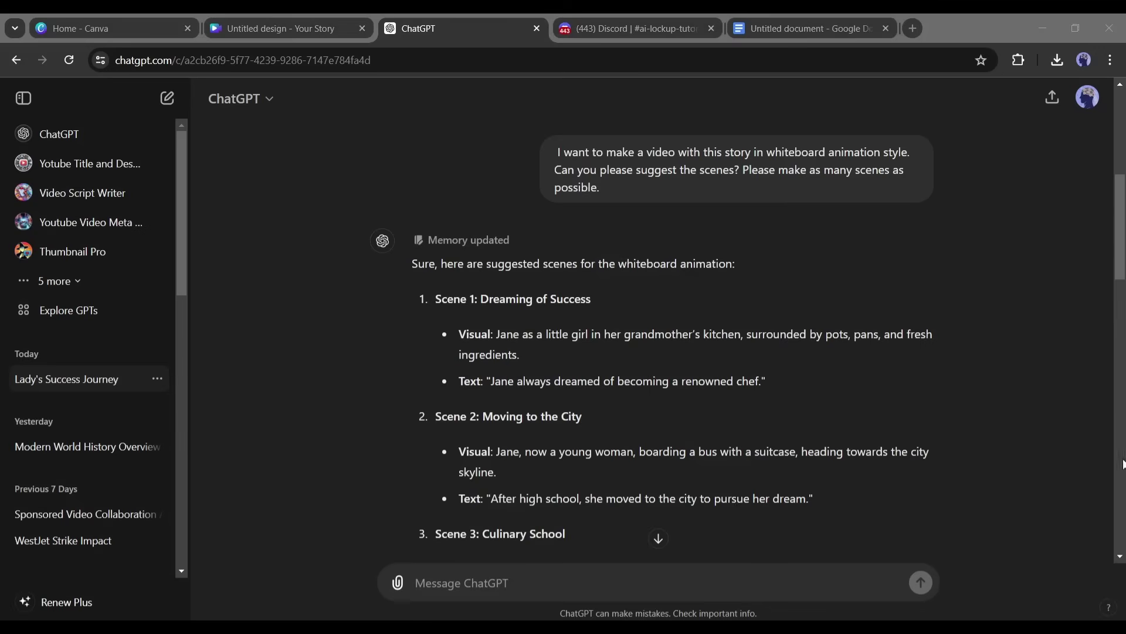
pyautogui.scroll(-12, 535, 284)
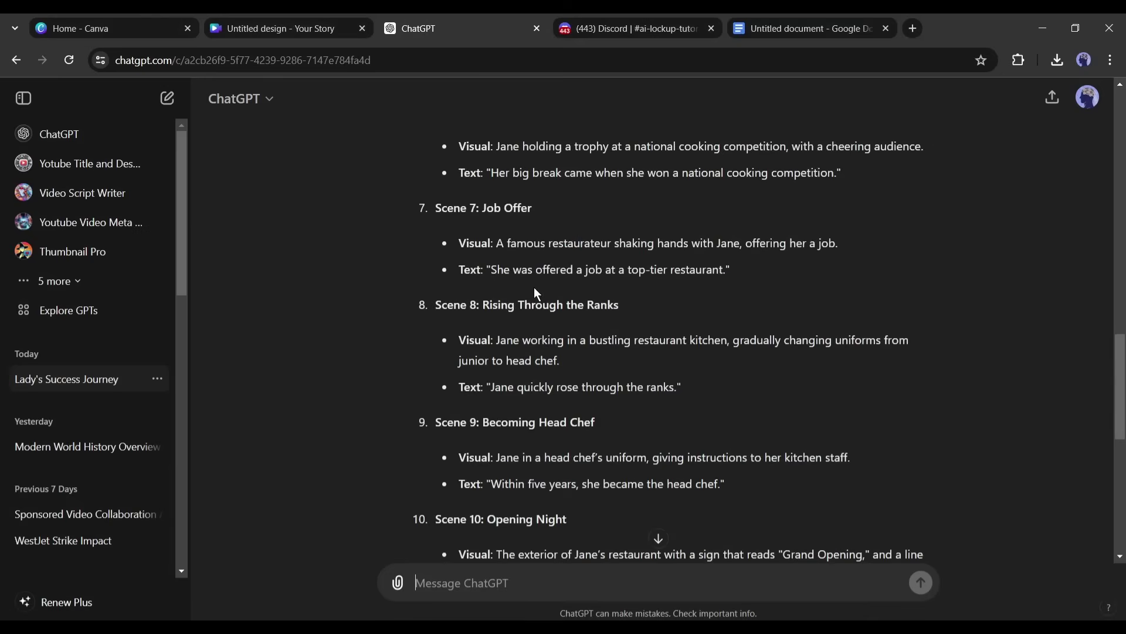
pyautogui.doubleClick(724, 245)
pyautogui.scroll(8, 674, 301)
pyautogui.scroll(-15, 672, 312)
# - Replace the Google Doc's story text with the copied scene list
pyautogui.click(864, 20)
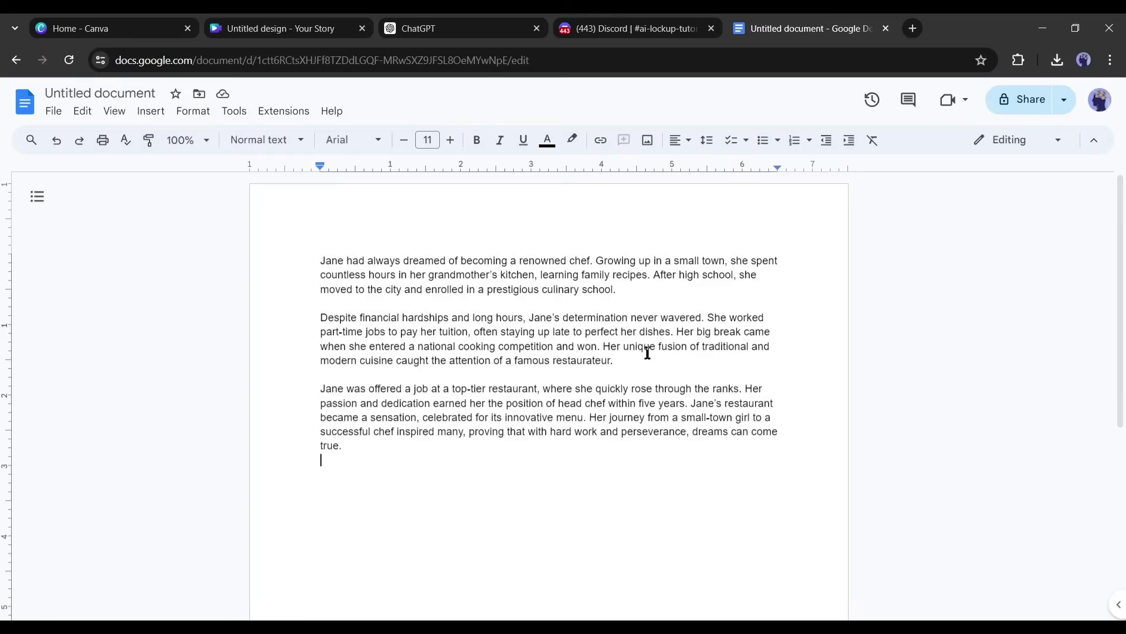
pyautogui.hotkey('ctrl', 'a')
pyautogui.hotkey('ctrl', 'v')
pyautogui.scroll(10, 596, 382)
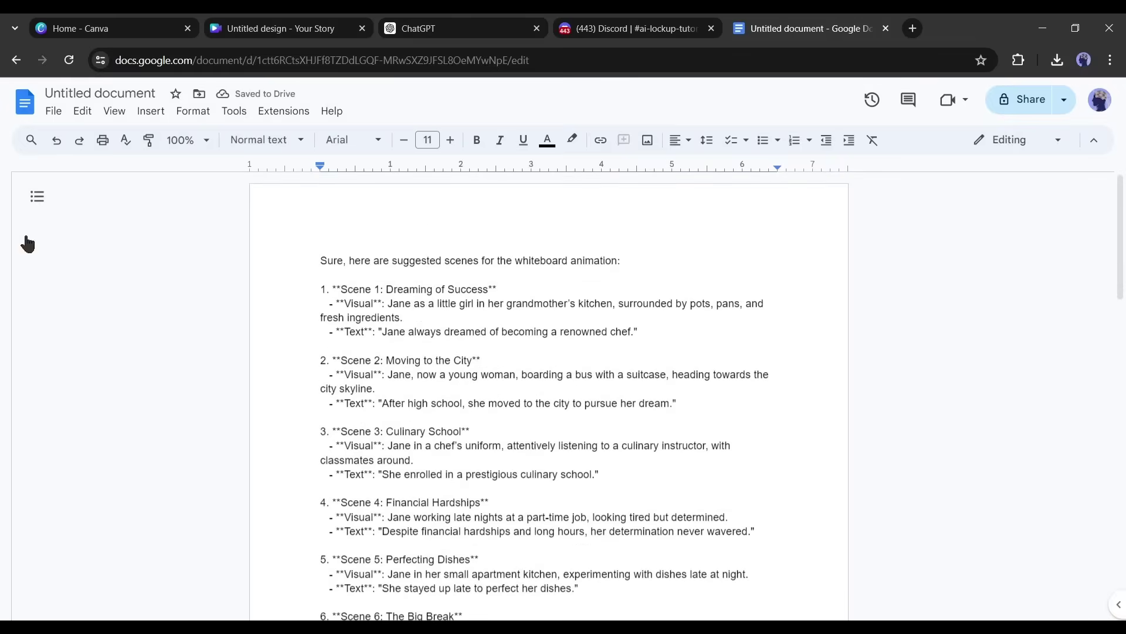
pyautogui.click(409, 20)
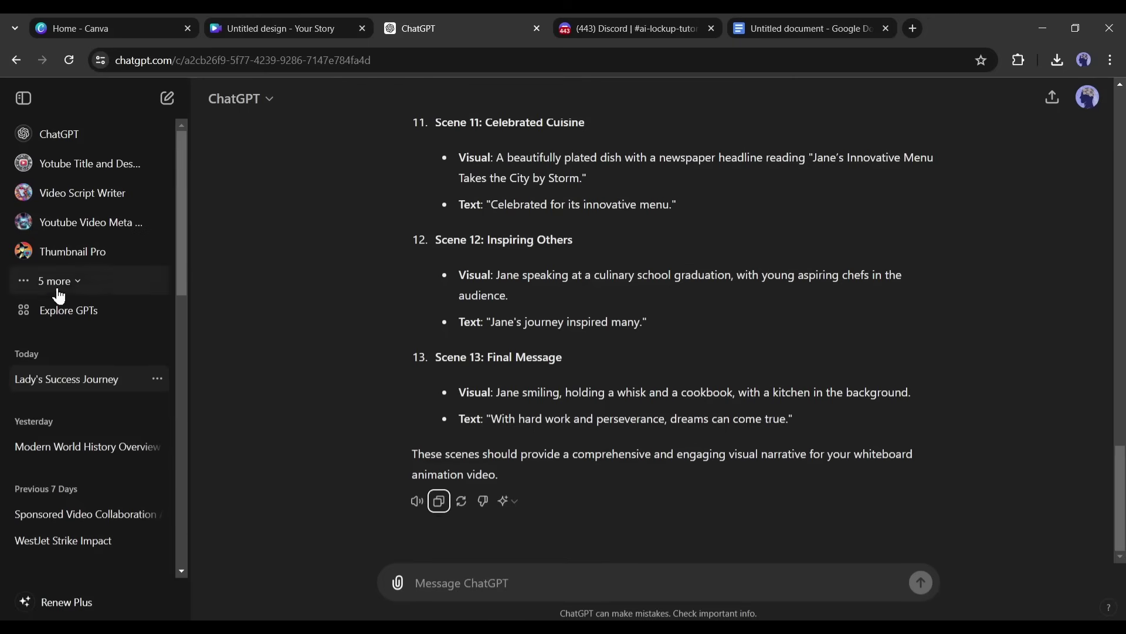
# - Search Explore GPTs for 'Consistent Character' and start a chat with the Fast & High Quality GPT
pyautogui.click(77, 318)
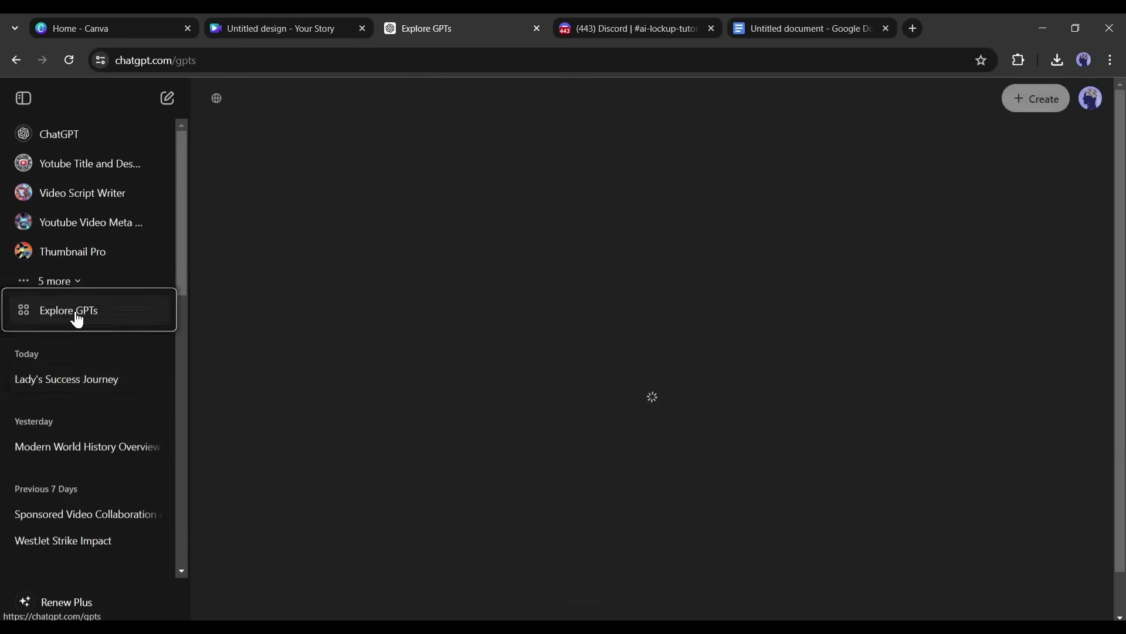
pyautogui.click(451, 239)
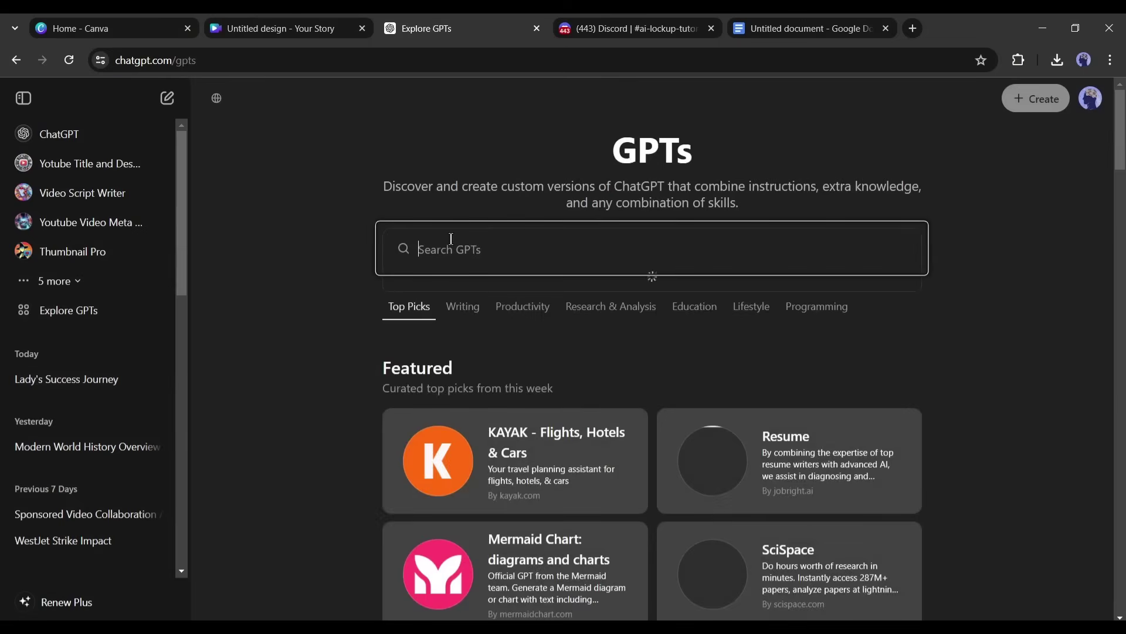
pyautogui.write('Consistent Character')
pyautogui.click(531, 314)
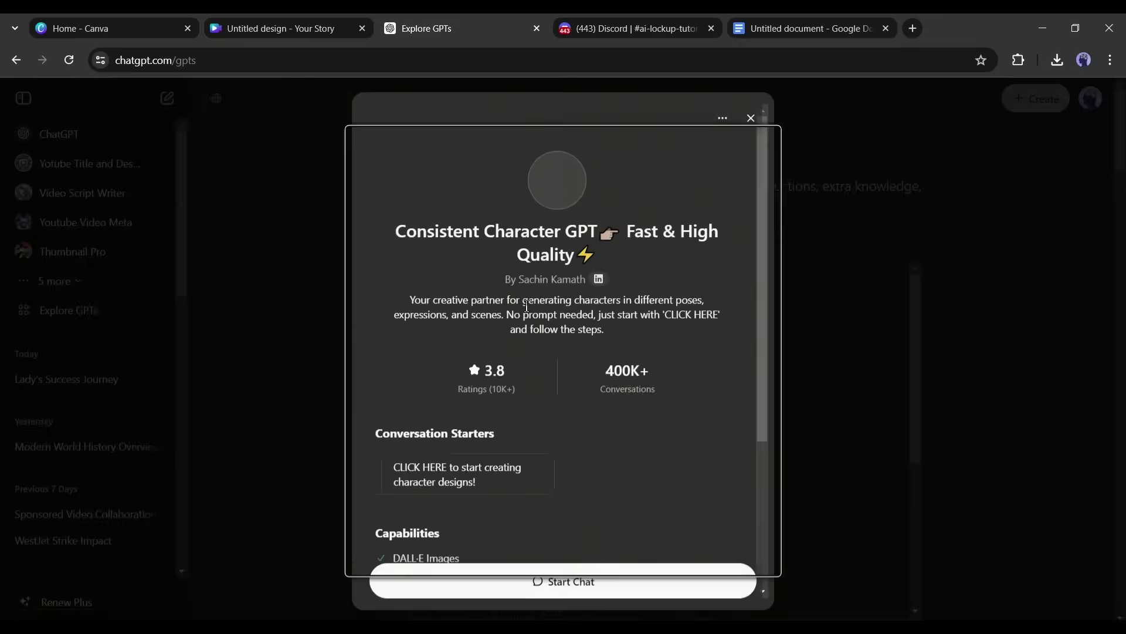
pyautogui.click(565, 582)
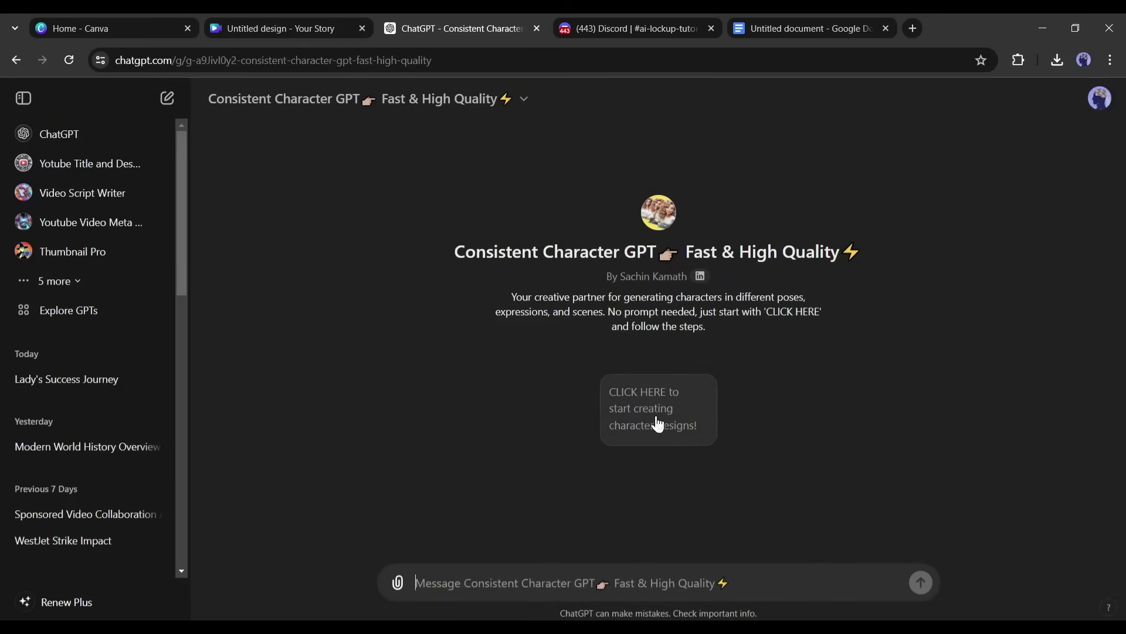
pyautogui.click(788, 401)
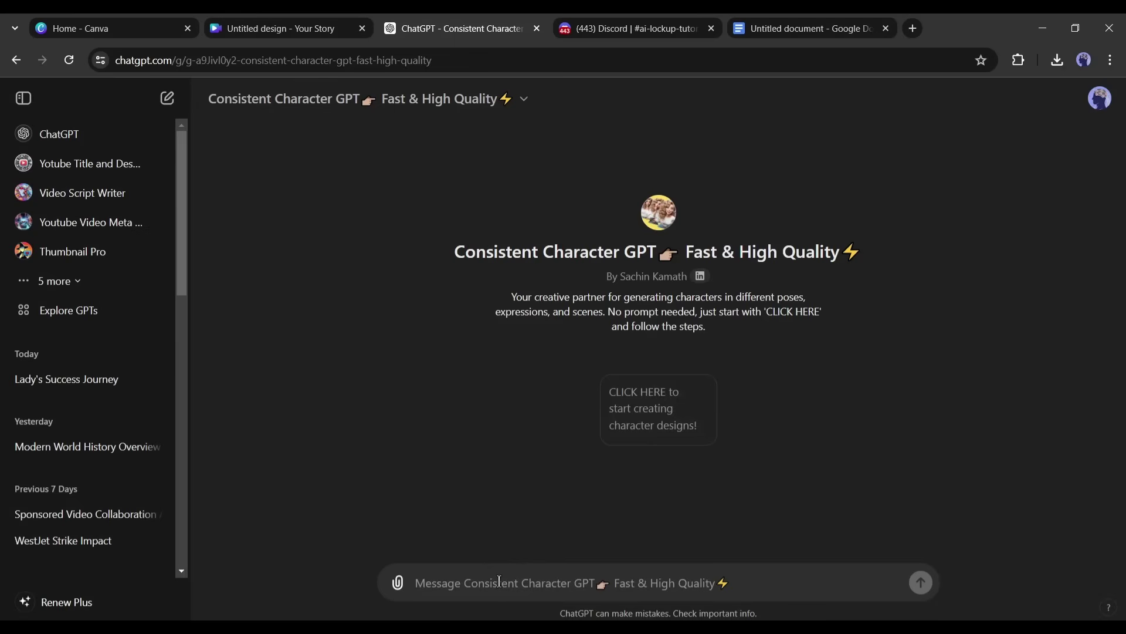
# - Copy the Consistent Character Prompt paragraph from Discord's prompt-guide channel and send it to the GPT
pyautogui.click(682, 18)
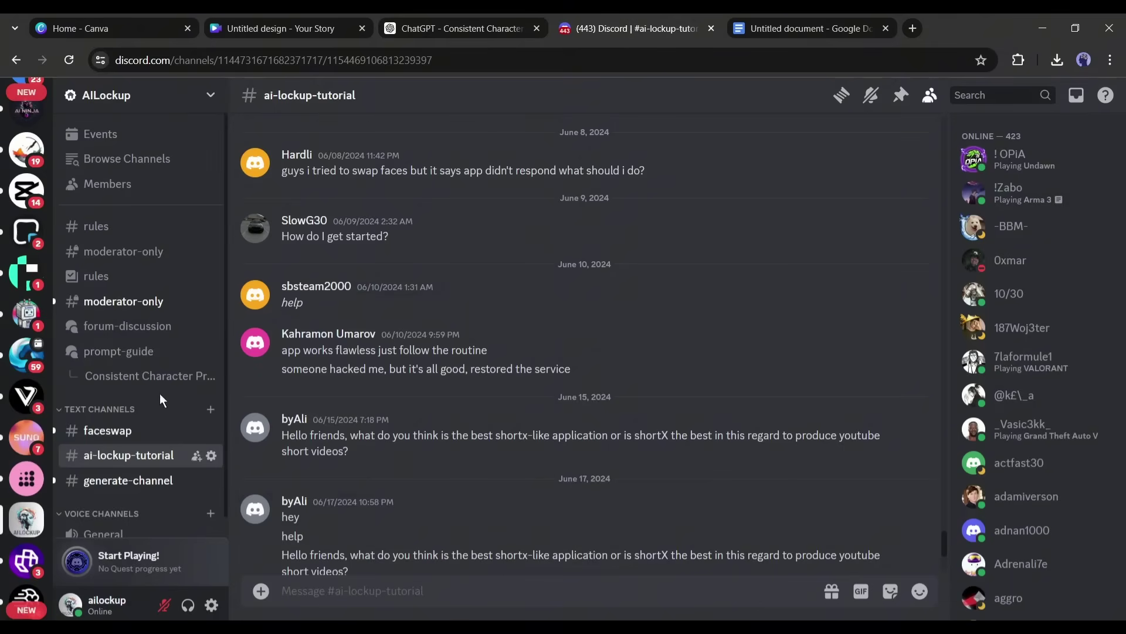
pyautogui.click(118, 351)
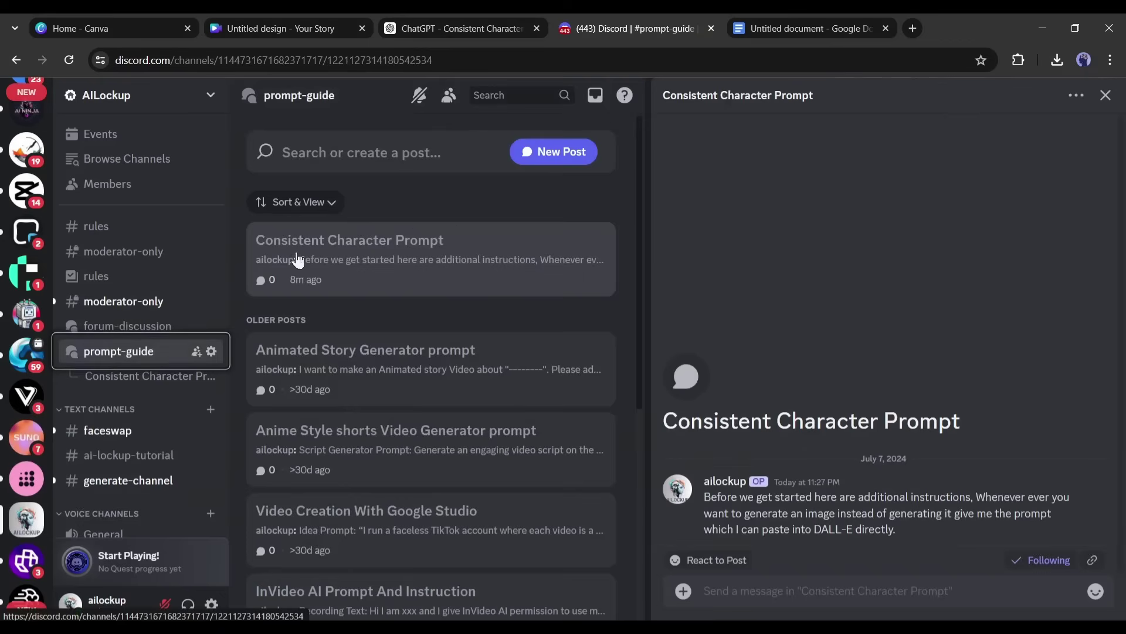
pyautogui.tripleClick(857, 514)
pyautogui.hotkey('ctrl', 'c')
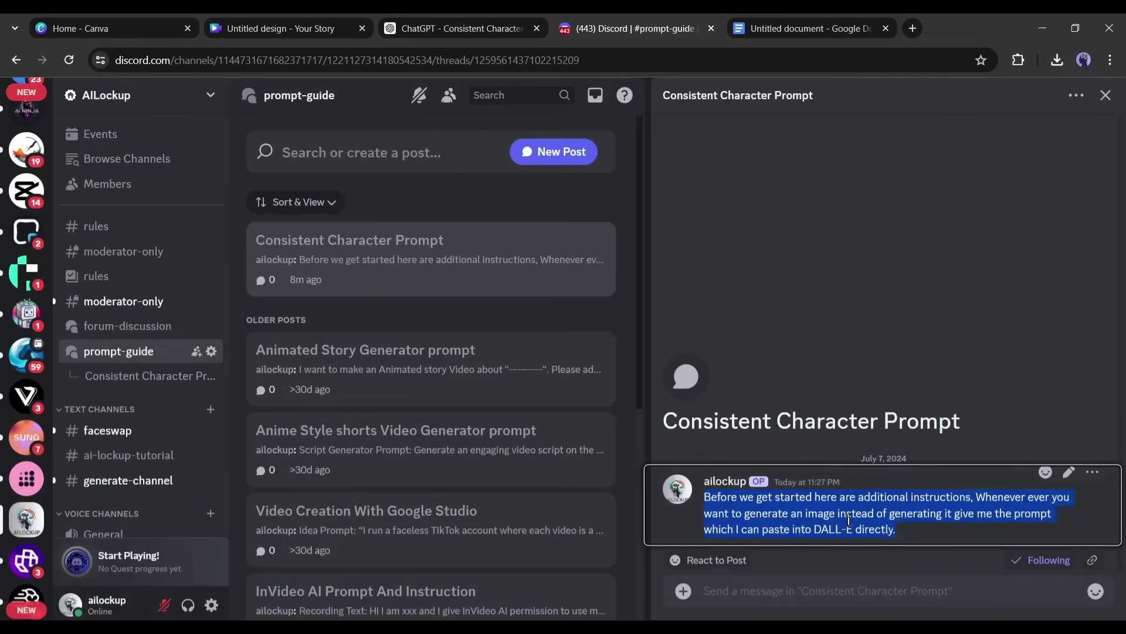
pyautogui.click(441, 29)
pyautogui.click(500, 574)
pyautogui.hotkey('ctrl', 'v')
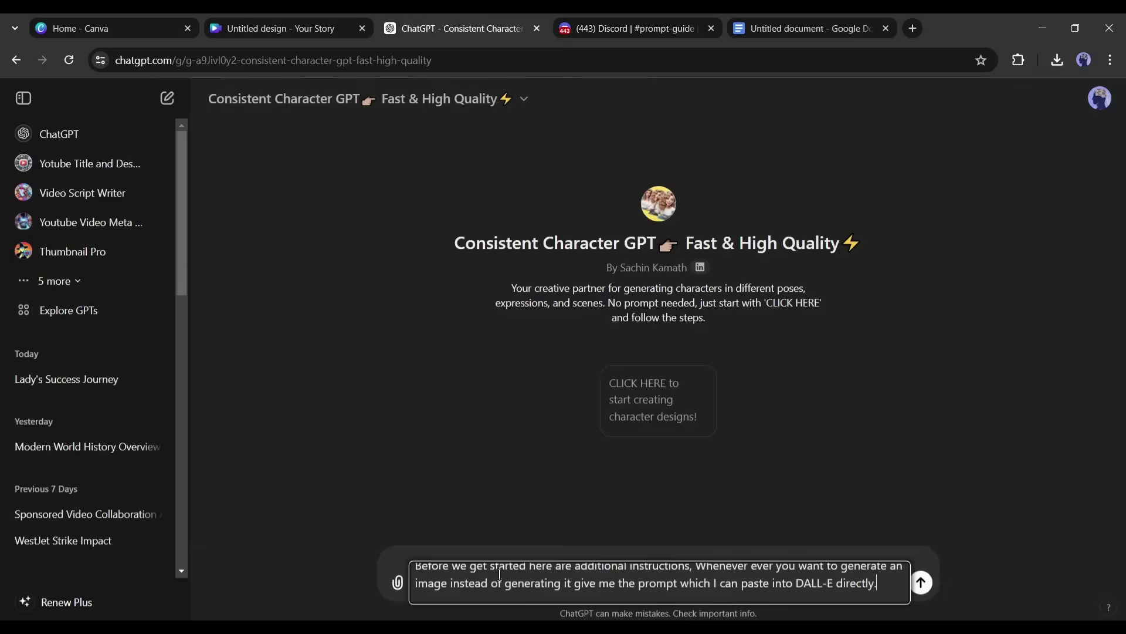
pyautogui.press('Return')
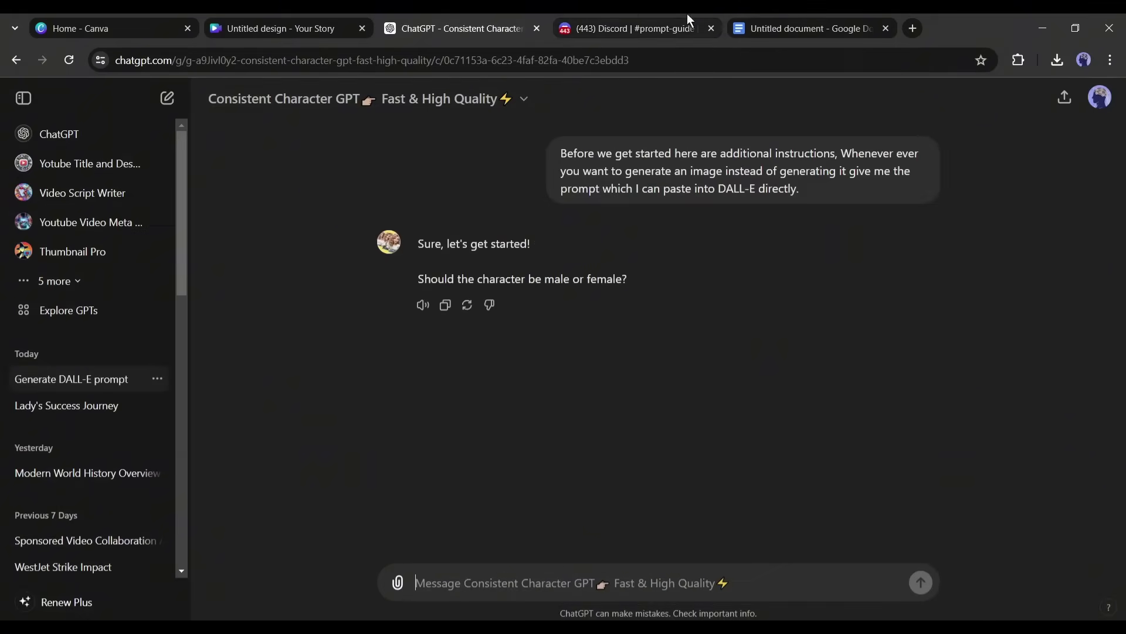
# - Describe the character as female, named Jane, aged 25, with her hair and blue eyes
pyautogui.click(767, 24)
pyautogui.write('female')
pyautogui.press('Return')
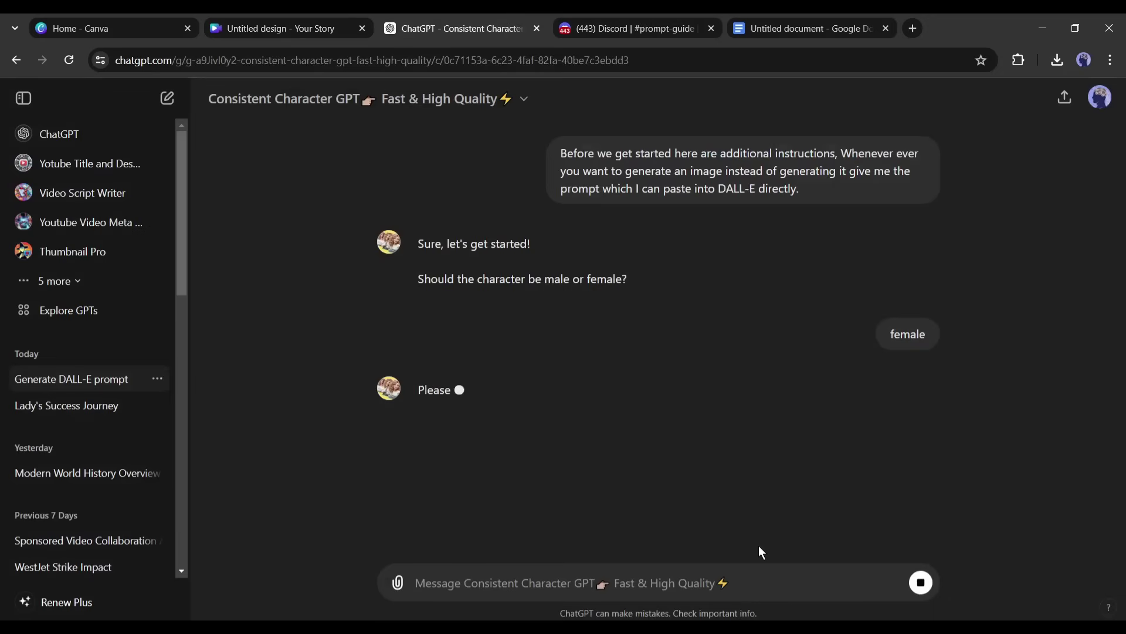
pyautogui.click(804, 28)
pyautogui.click(462, 23)
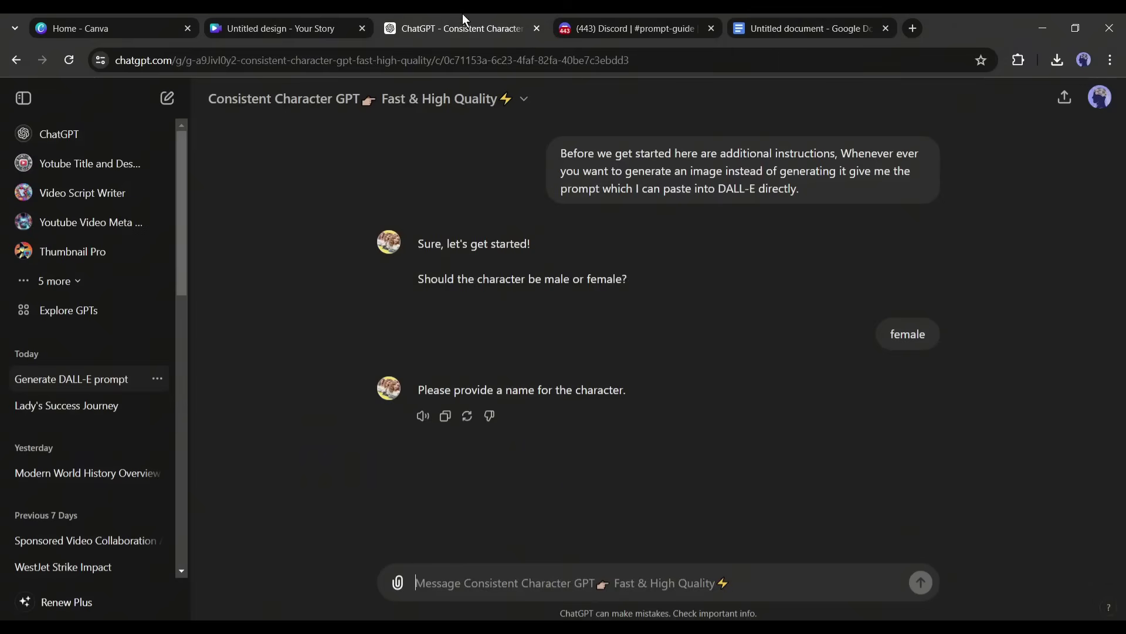
pyautogui.write('Jane')
pyautogui.press('Return')
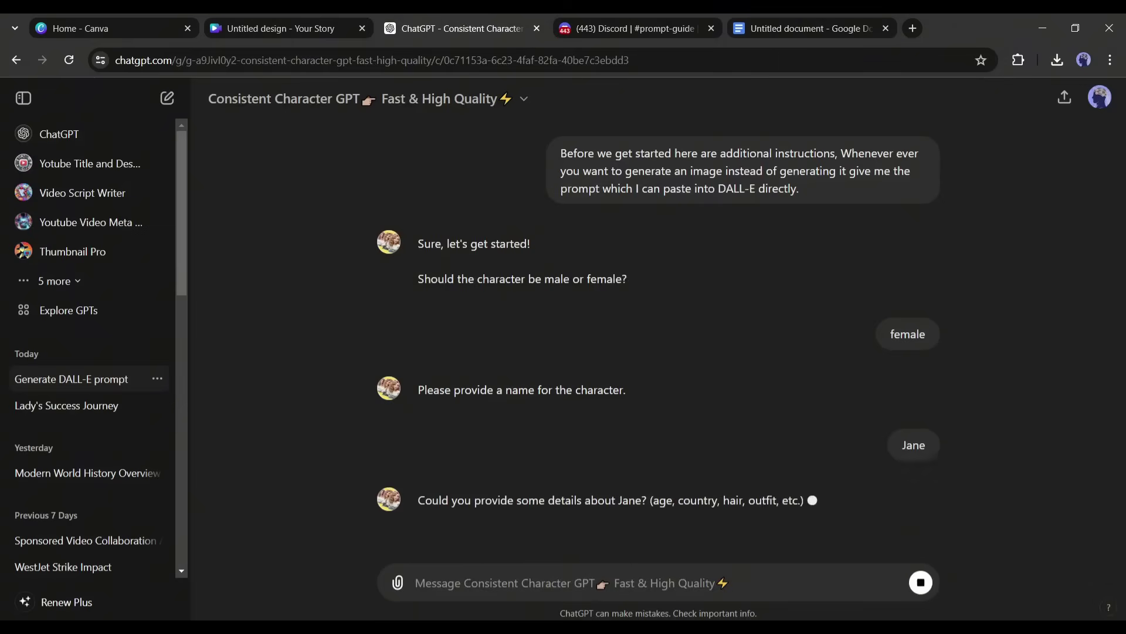
pyautogui.write('25 years old, dark')
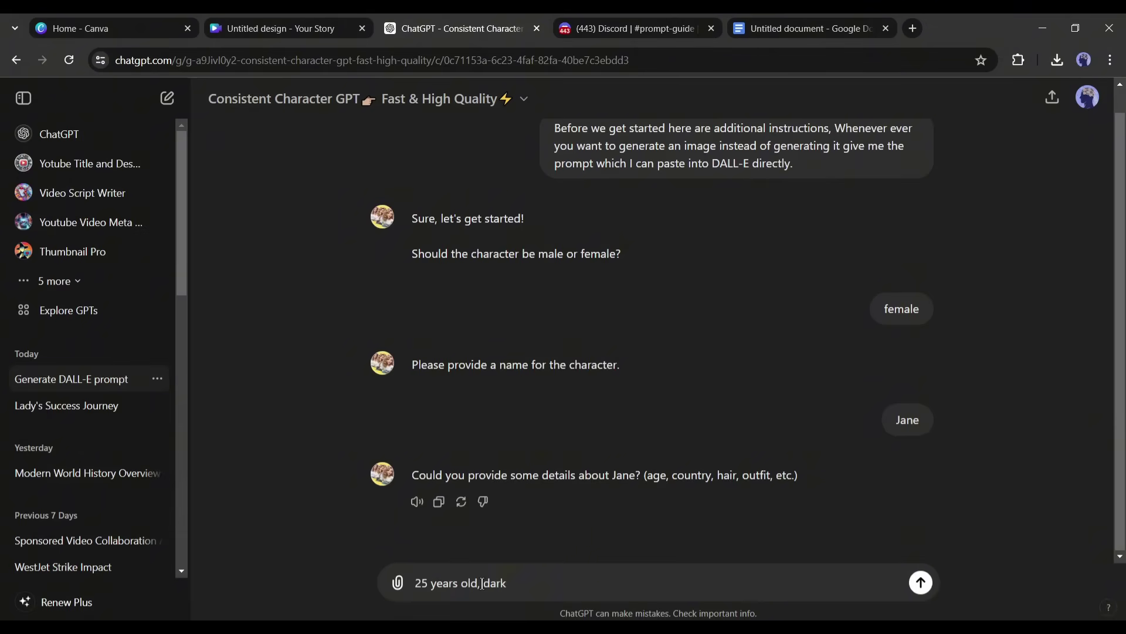
pyautogui.write('ue eyes')
pyautogui.press('Return')
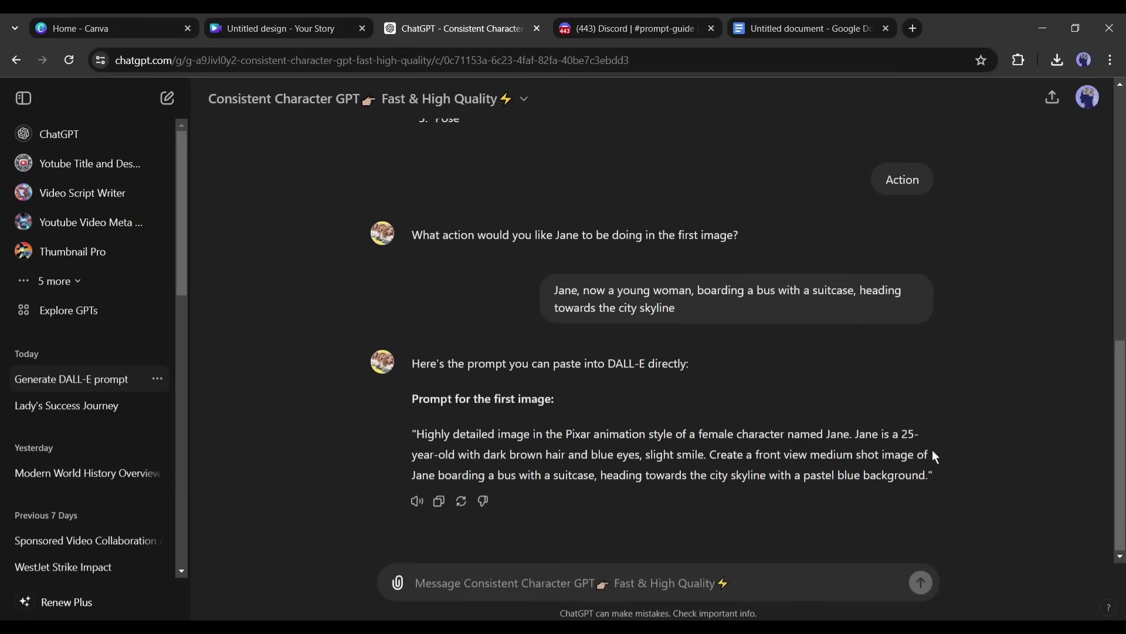
# - Send Scene 2's visual from the scenes document as Jane's action to get the bus-to-city prompt
pyautogui.hotkey('ctrl', '5')
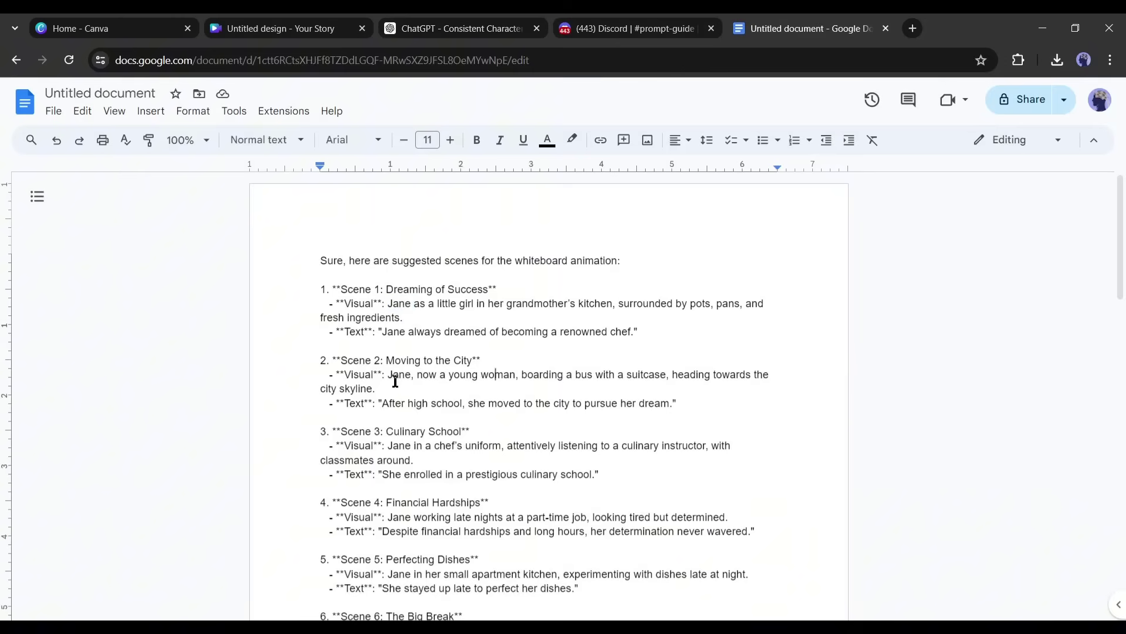
pyautogui.moveTo(388, 376)
pyautogui.mouseDown()
pyautogui.moveTo(757, 375)
pyautogui.moveTo(440, 378)
pyautogui.moveTo(372, 390)
pyautogui.mouseUp()
pyautogui.hotkey('ctrl', 'c')
pyautogui.hotkey('ctrl', '3')
pyautogui.hotkey('ctrl', 'v')
pyautogui.press('Return')
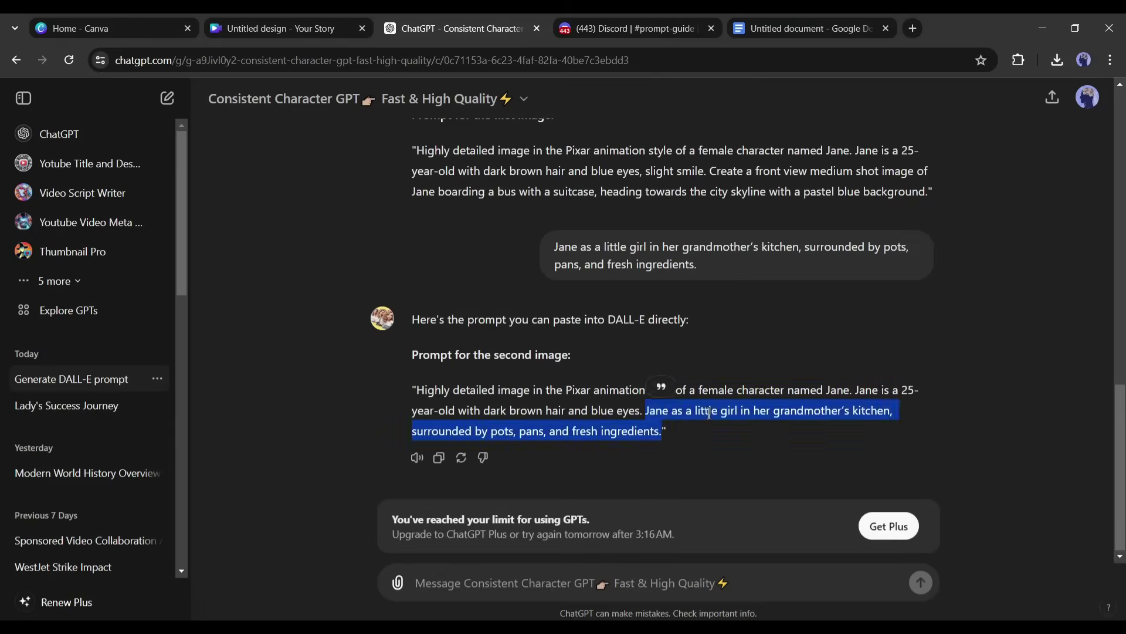
# - Generate Hand drawn graphics from the pasted grandmother's-kitchen scene, then regenerate a fresh set of four
pyautogui.click(143, 24)
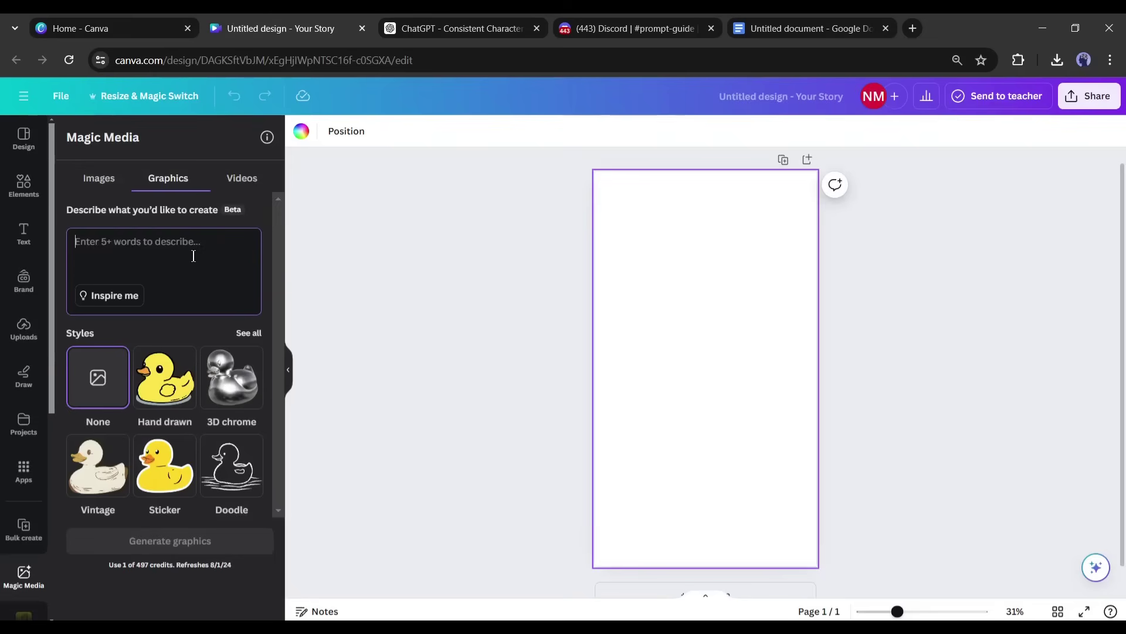
pyautogui.write('Jane as a little girl in her grandmother’s kitchen, surrounded by pots, pans, and fresh ingredients.')
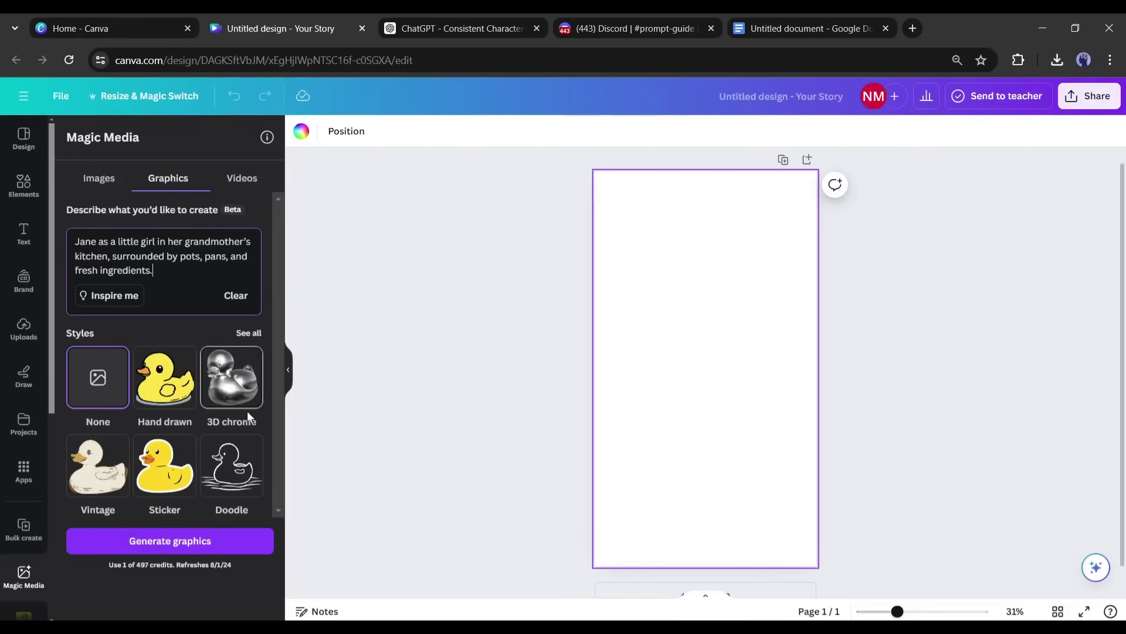
pyautogui.click(248, 333)
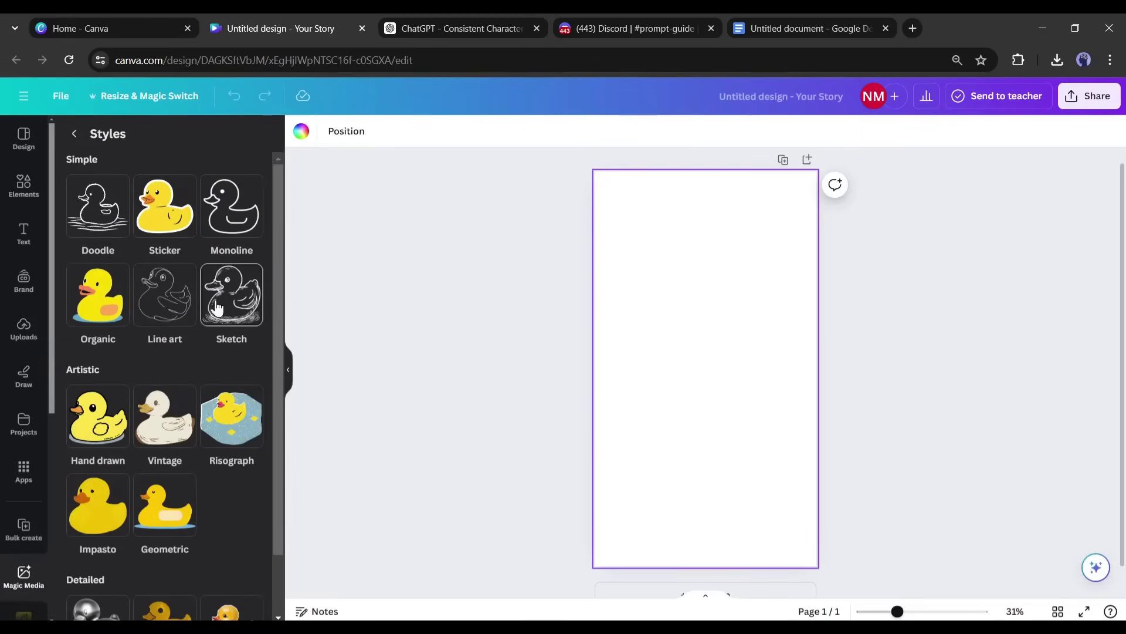
pyautogui.click(94, 420)
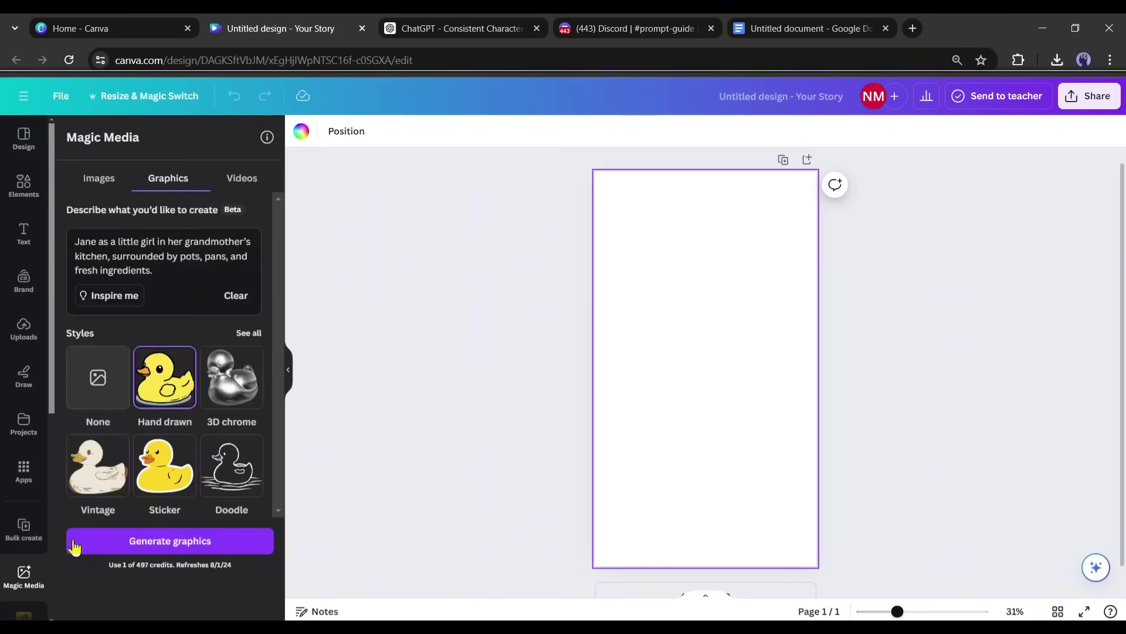
pyautogui.click(185, 548)
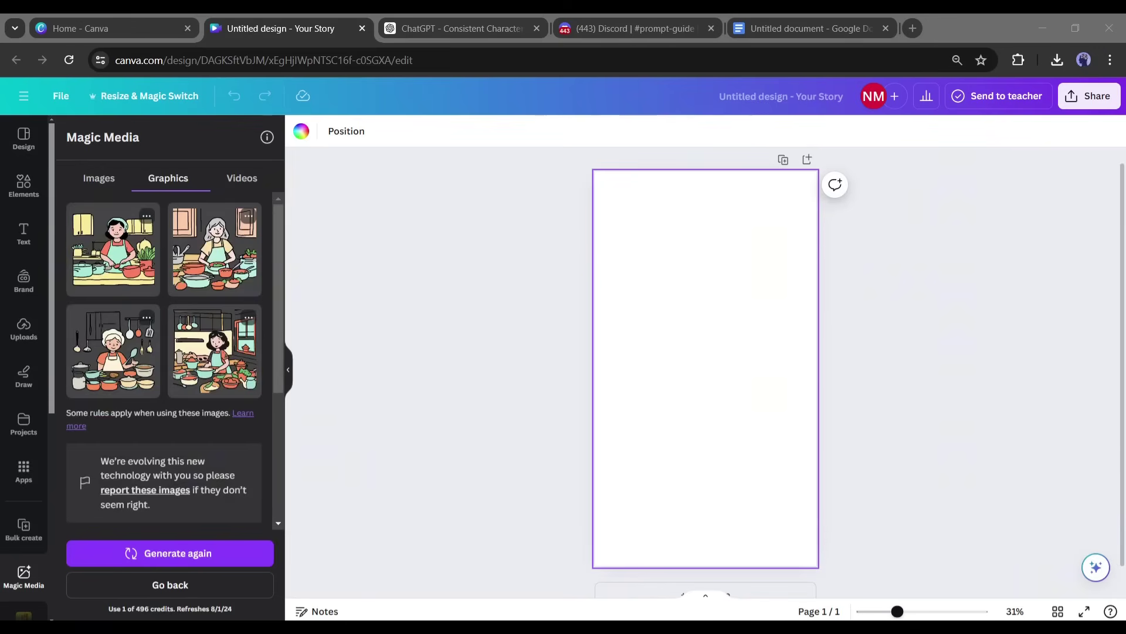
pyautogui.click(214, 351)
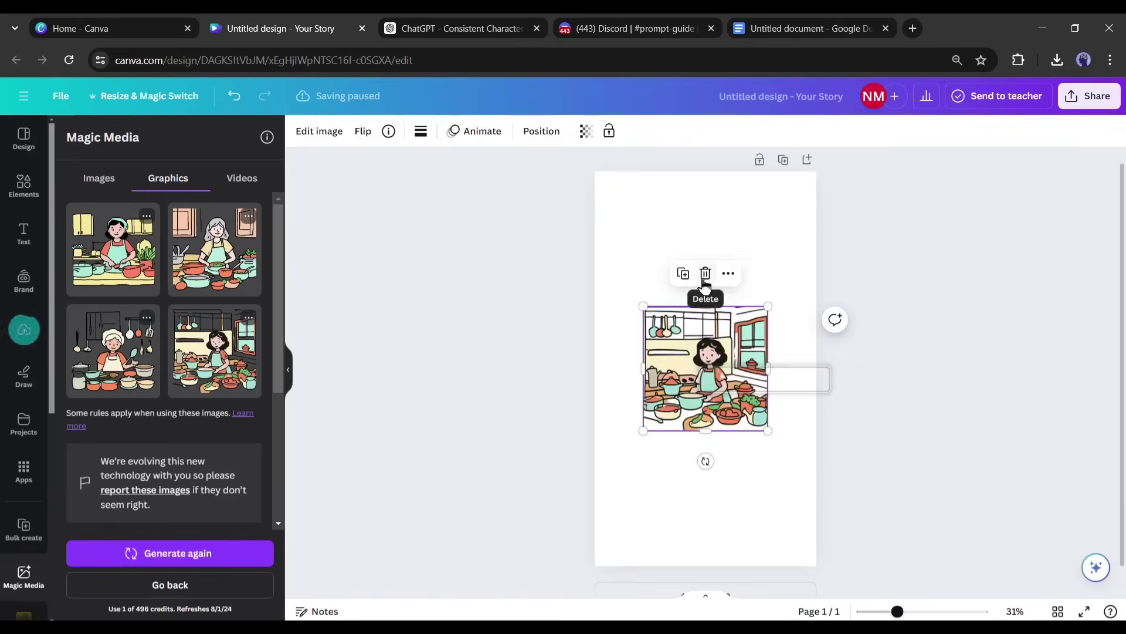
pyautogui.click(179, 554)
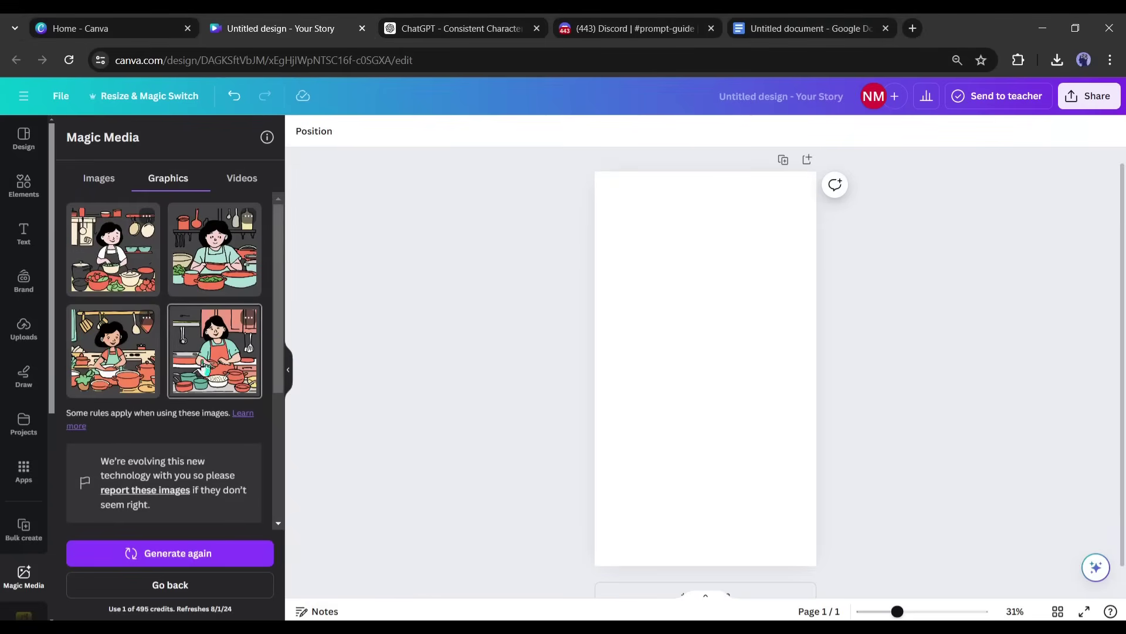
# - Place the bottom-left graphic of young Jane cooking on the page and enlarge it
pyautogui.click(113, 351)
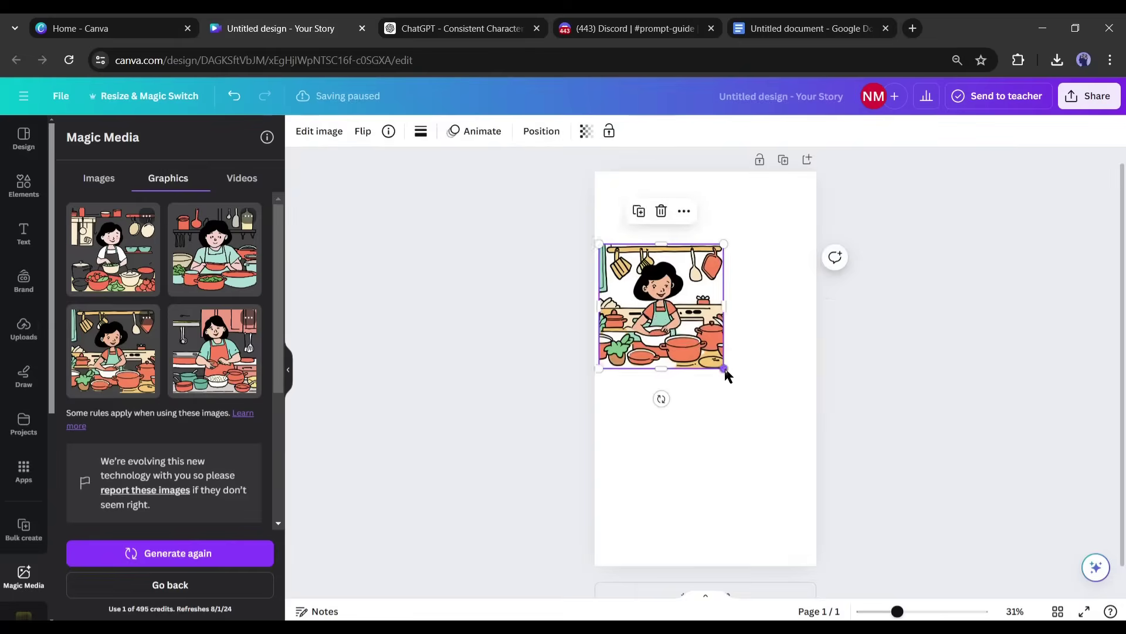
pyautogui.moveTo(726, 372); pyautogui.dragTo(770, 400)
pyautogui.scroll(-4, 196, 350)
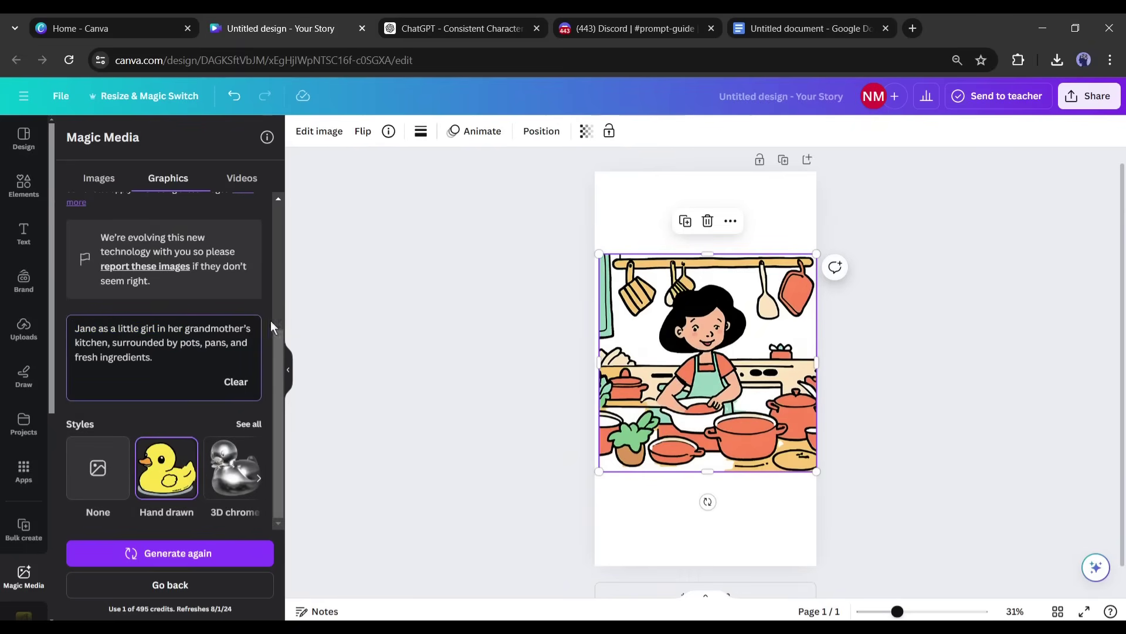
# - Drop the description's first line, regenerate kitchen-only graphics, and put the shelves graphic at the page top
pyautogui.moveTo(253, 328); pyautogui.dragTo(27, 332)
pyautogui.press('BackSpace')
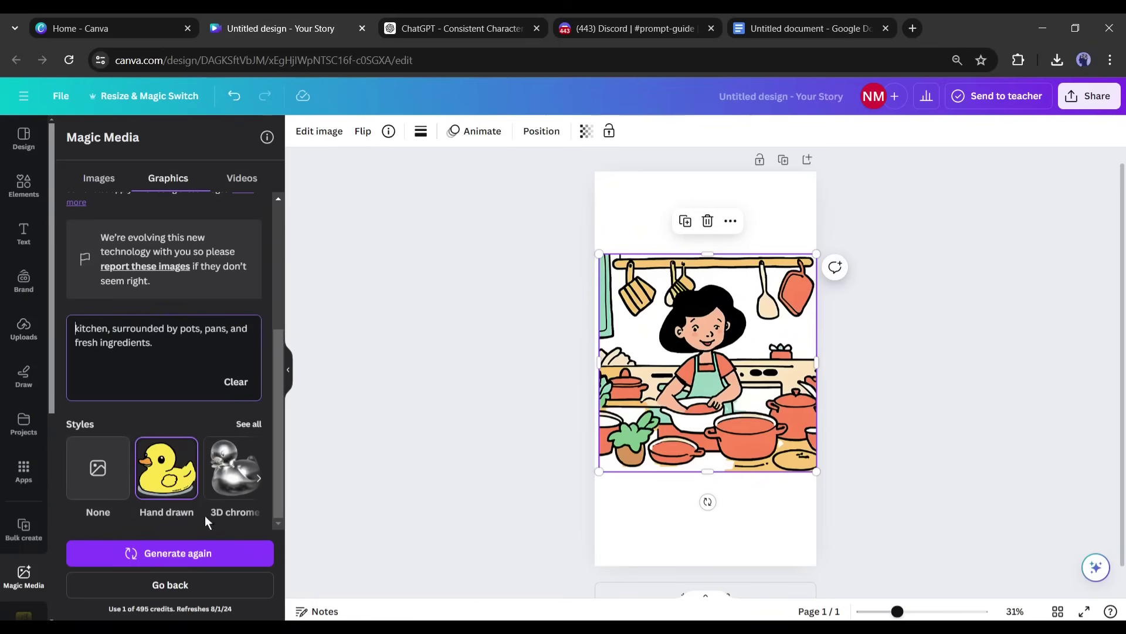
pyautogui.click(196, 558)
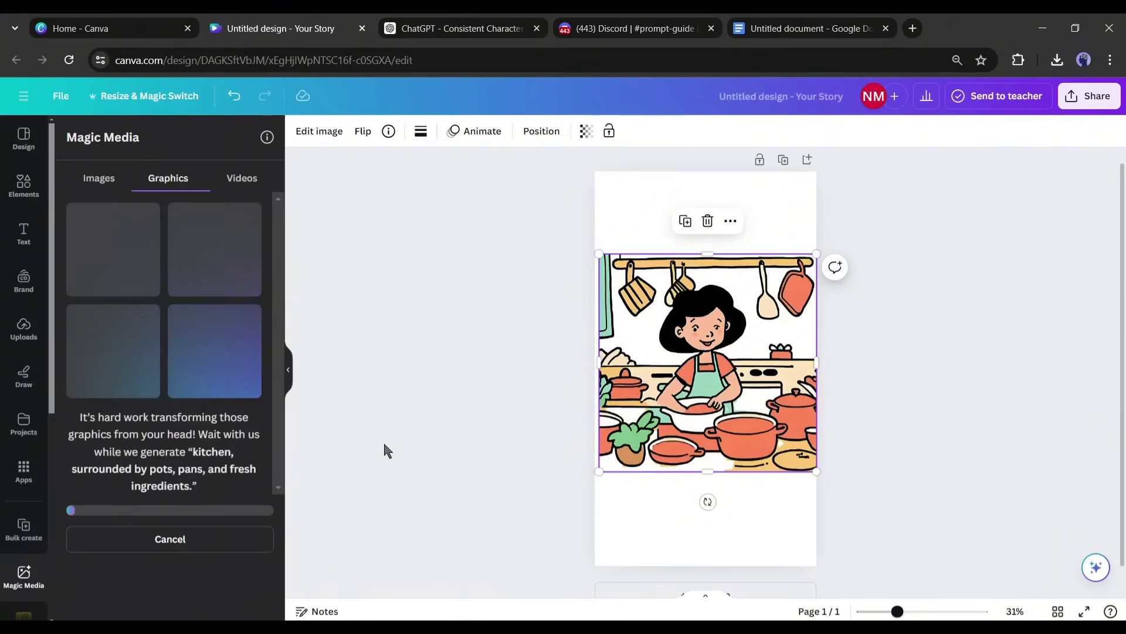
pyautogui.rightClick(800, 365)
pyautogui.moveTo(114, 351); pyautogui.dragTo(704, 247)
pyautogui.click(707, 526)
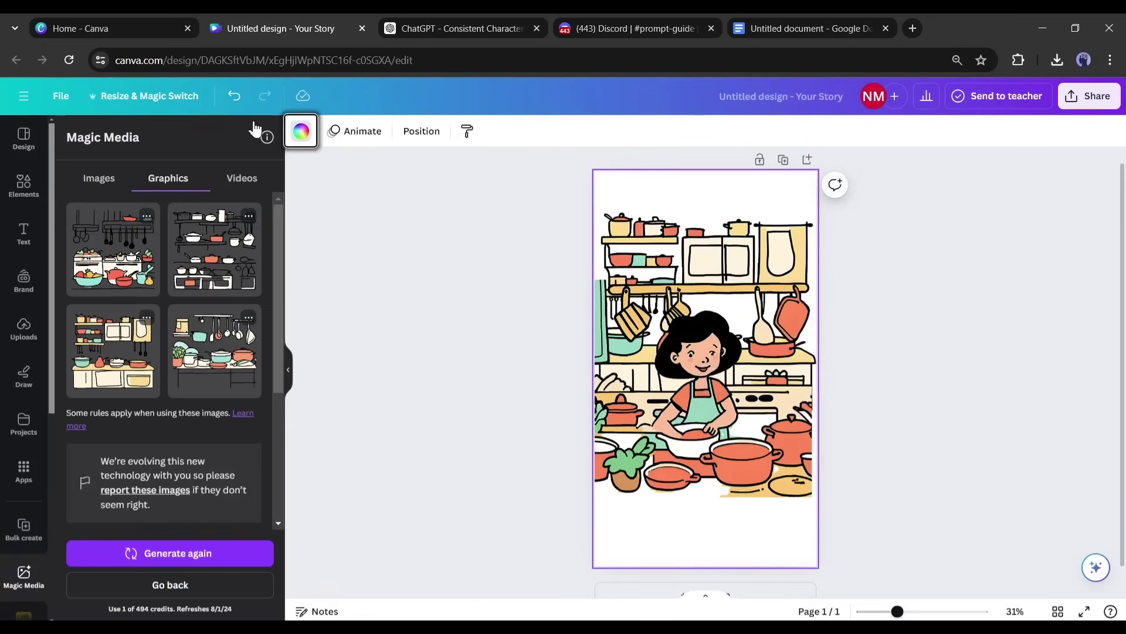
# - Give the page a cream background colour
pyautogui.click(301, 130)
pyautogui.scroll(-2, 146, 472)
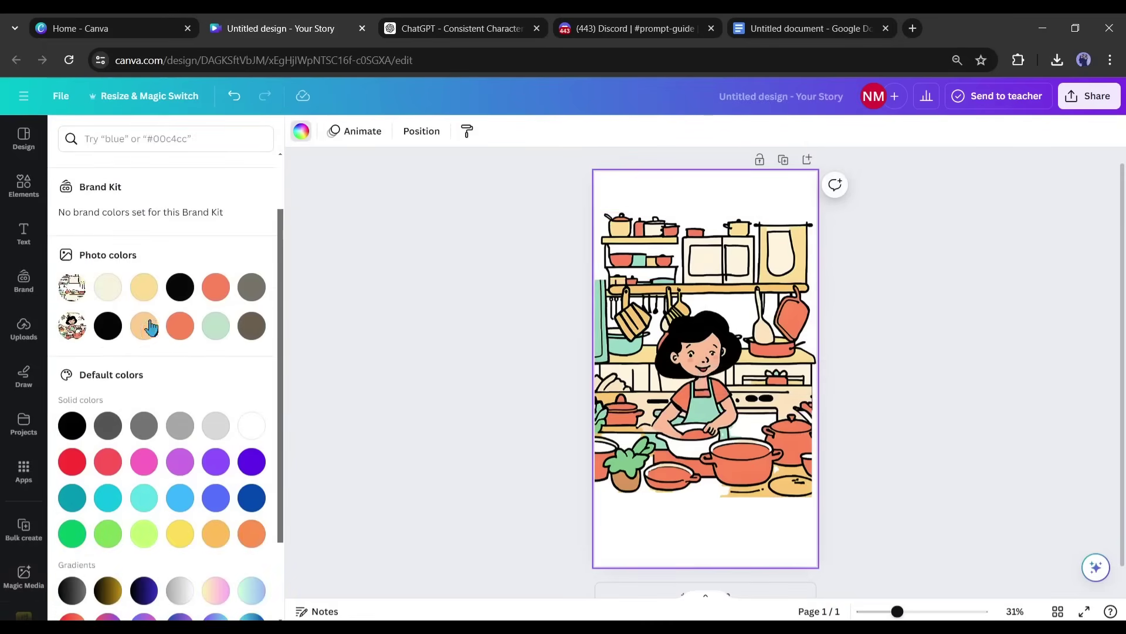
pyautogui.click(108, 286)
pyautogui.press('Escape')
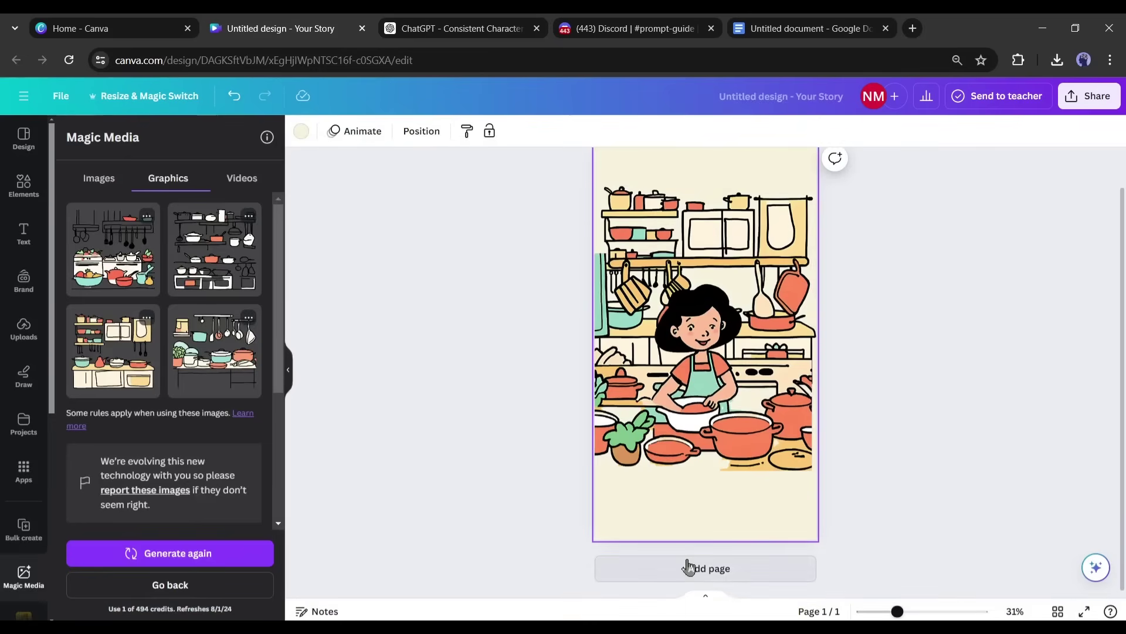
# - Add a second page with a Magic Media image of Jane boarding a bus, generated from the ChatGPT prompt and enlarged
pyautogui.click(691, 566)
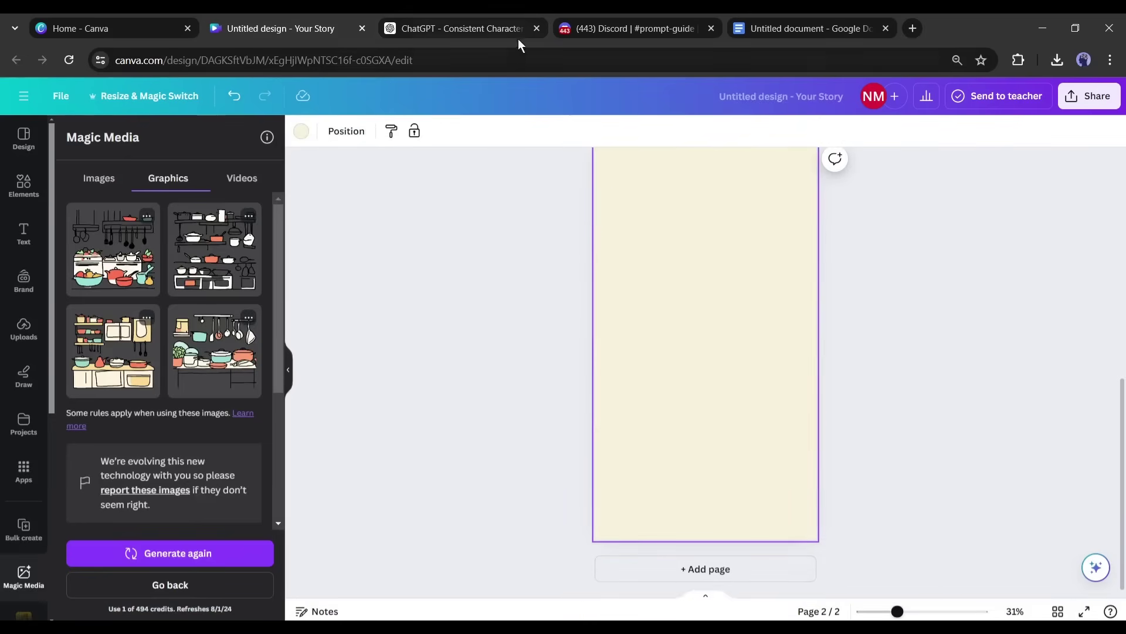
pyautogui.click(464, 28)
pyautogui.moveTo(855, 294); pyautogui.dragTo(934, 369)
pyautogui.hotkey('ctrl', 'c')
pyautogui.click(281, 28)
pyautogui.scroll(-5, 213, 399)
pyautogui.click(173, 344)
pyautogui.hotkey('ctrl', 'v')
pyautogui.press('Return')
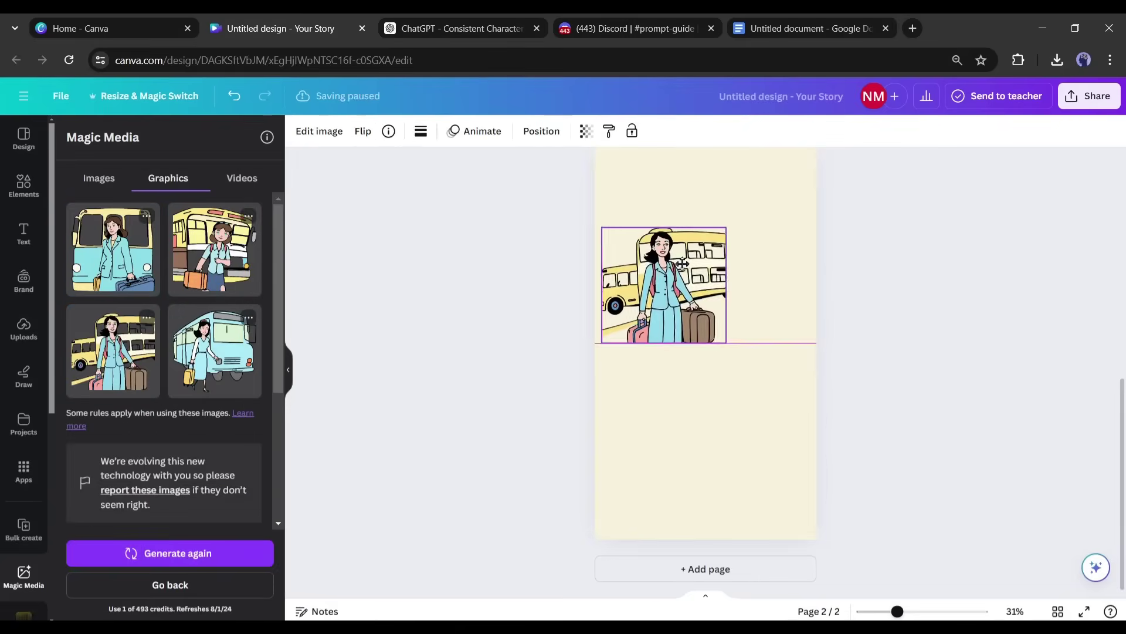
pyautogui.moveTo(724, 339); pyautogui.dragTo(810, 440)
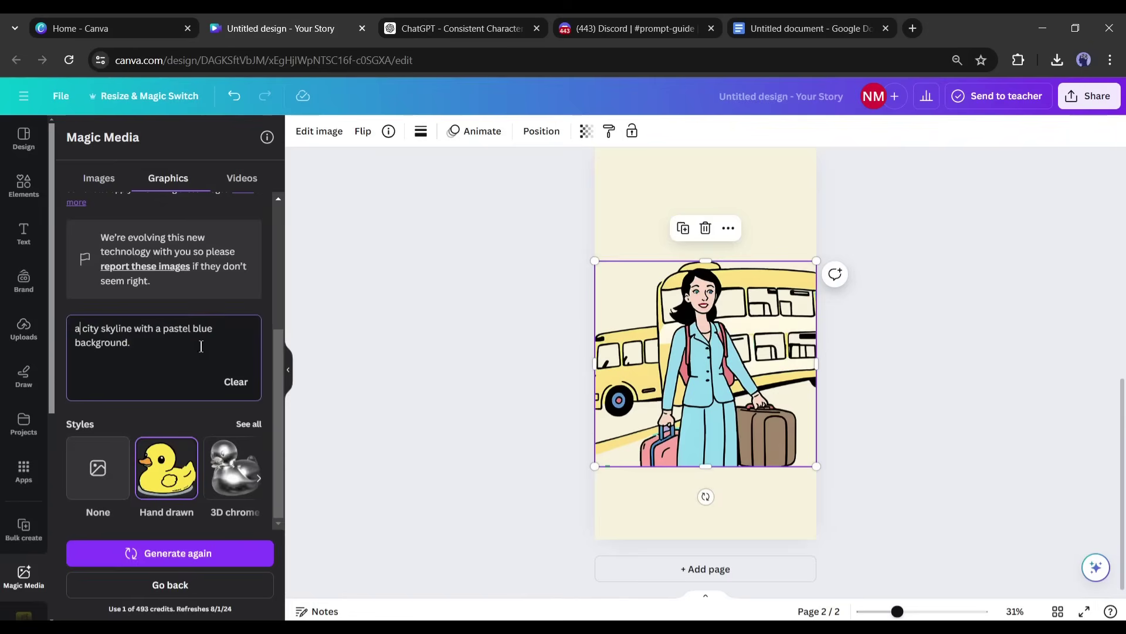
# - Generate graphics for the next scene and place the chef image on page 3, resized
pyautogui.click(243, 551)
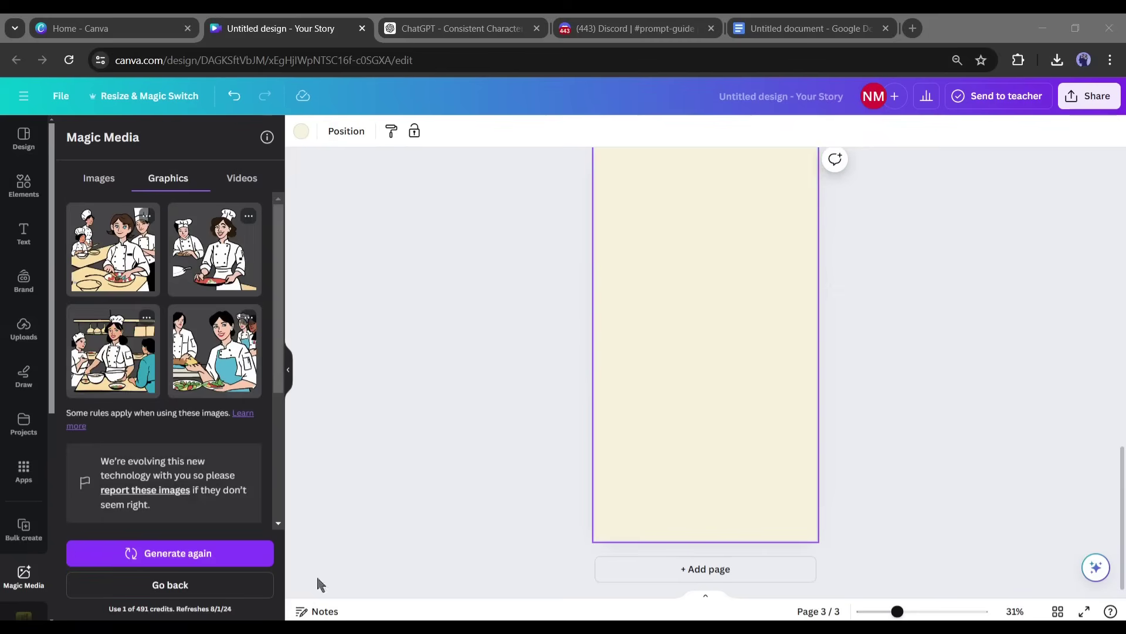
pyautogui.click(114, 351)
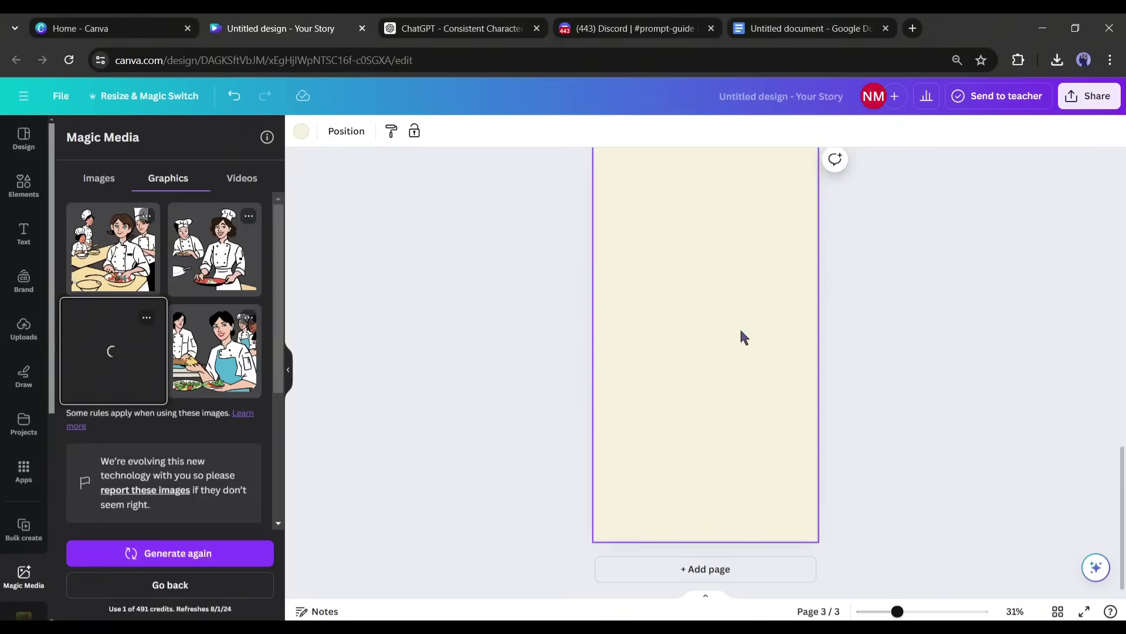
pyautogui.moveTo(719, 359); pyautogui.dragTo(816, 461)
pyautogui.scroll(-4, 154, 356)
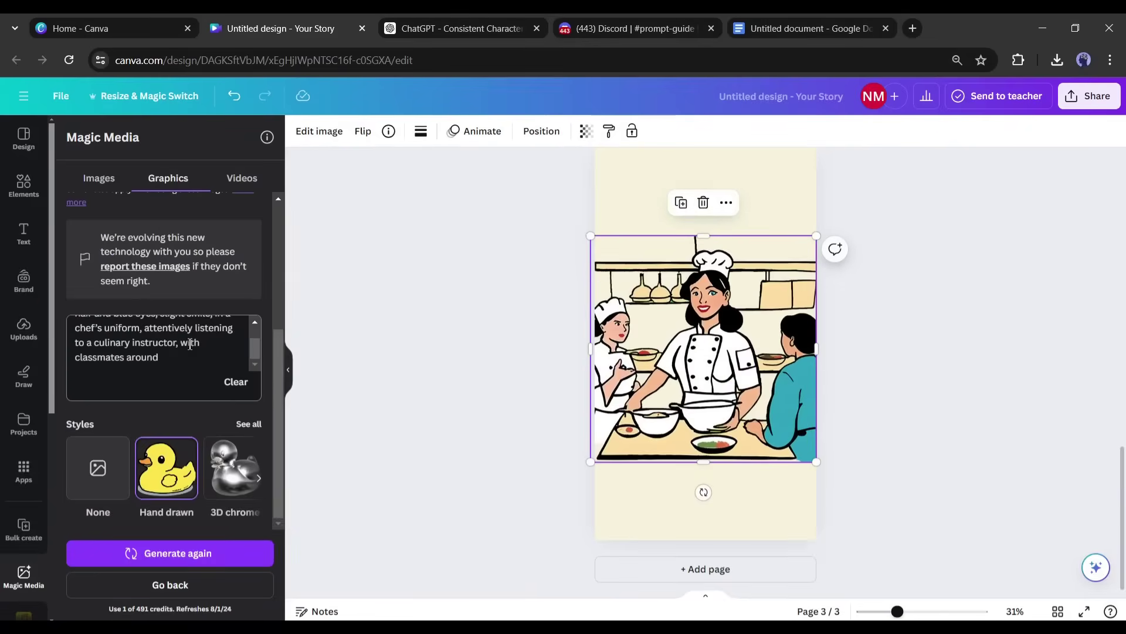
pyautogui.scroll(-2, 154, 356)
# - Replace the image description with 'Jane' and bring up the Share options
pyautogui.hotkey('ctrl', 'a')
pyautogui.press('BackSpace')
pyautogui.write('Jane')
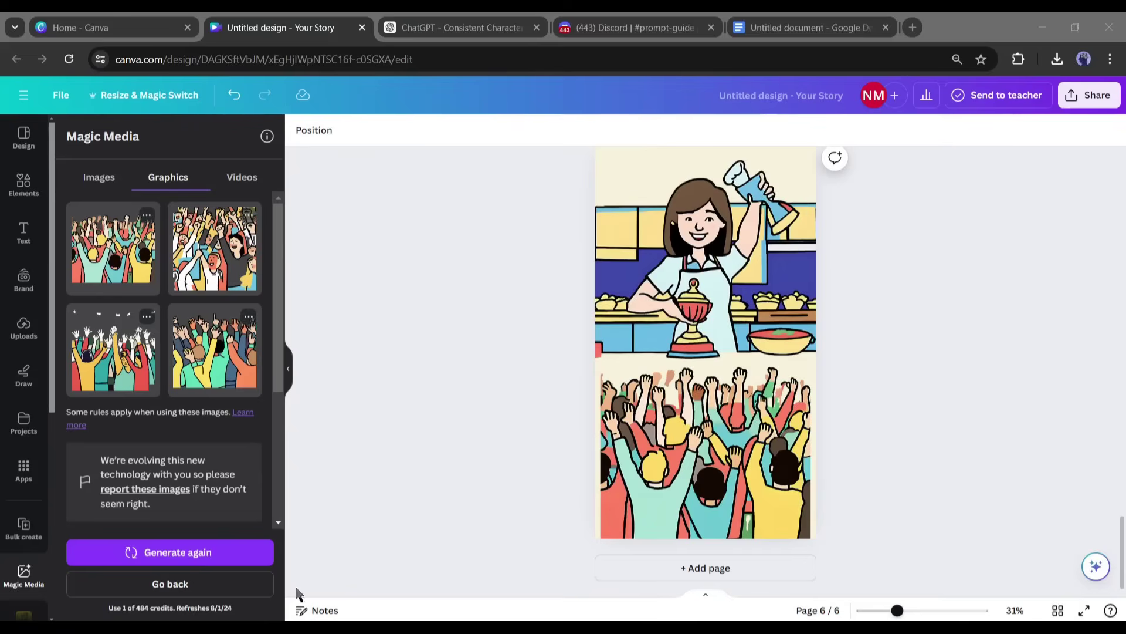
pyautogui.scroll(20, 722, 340)
pyautogui.scroll(-20, 899, 320)
pyautogui.click(1089, 96)
# - Download all six pages as PNG images, then browse video design types to start one
pyautogui.click(875, 427)
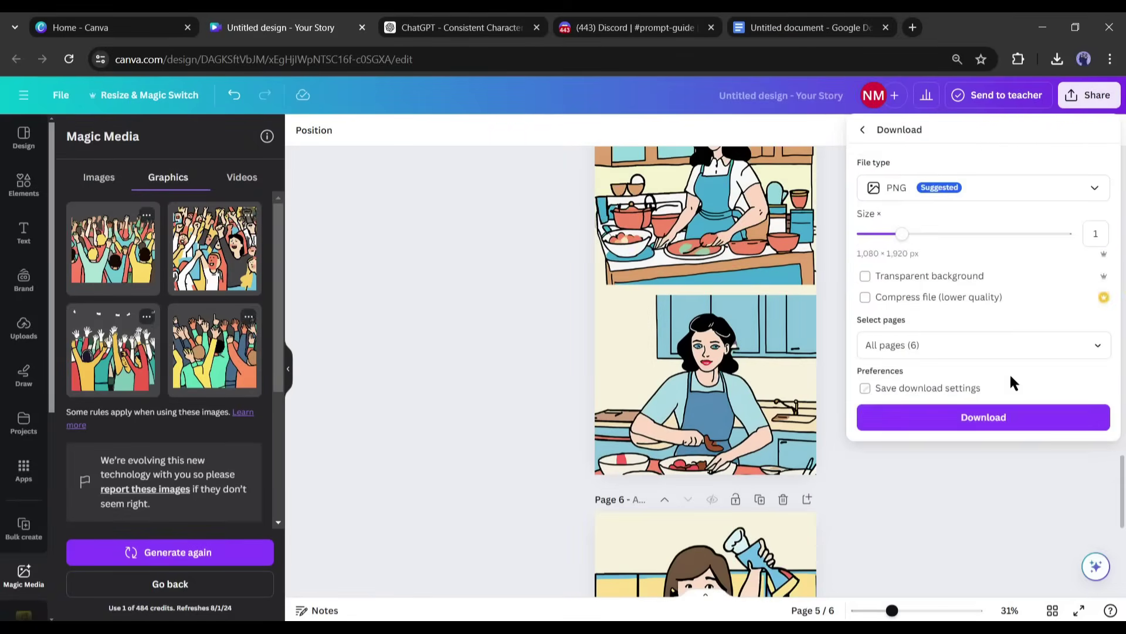
pyautogui.click(1050, 417)
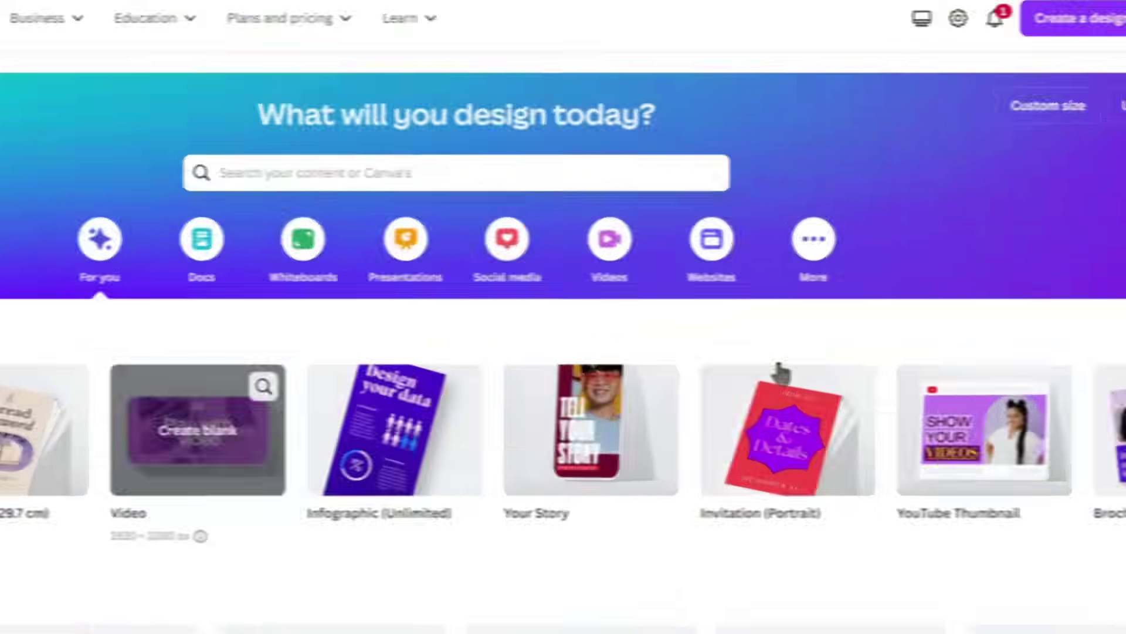
pyautogui.click(668, 281)
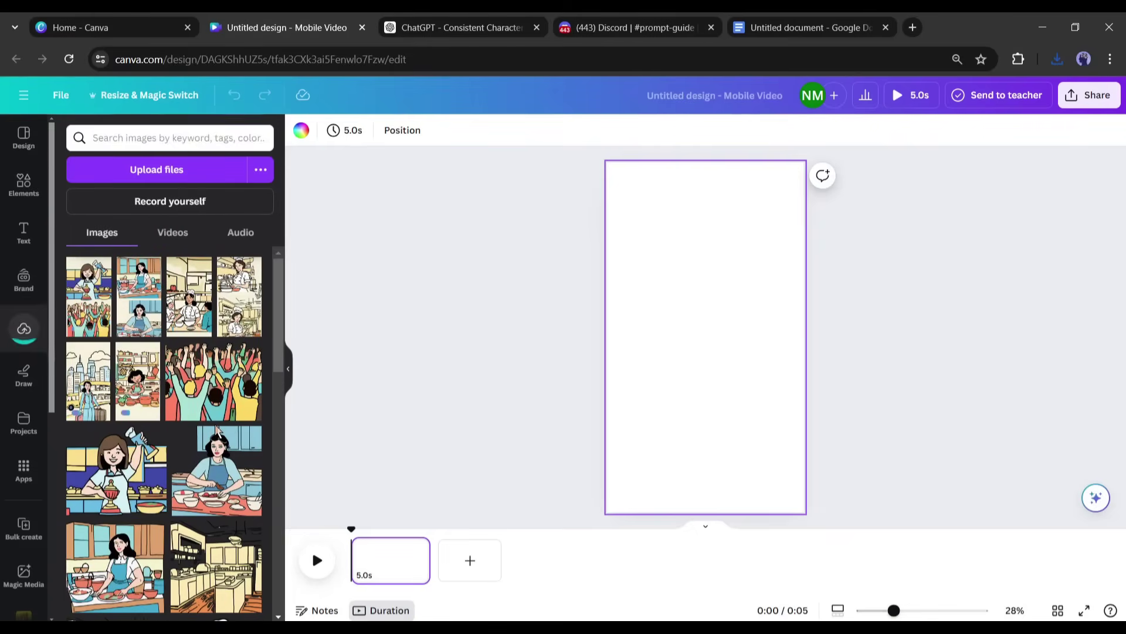
# - Place the kitchen, city and chef scenes on the first three video pages, enlarging the chef image
pyautogui.click(155, 404)
pyautogui.click(470, 560)
pyautogui.click(88, 381)
pyautogui.click(557, 561)
pyautogui.click(239, 297)
pyautogui.moveTo(749, 302); pyautogui.dragTo(833, 335)
# - Add pages 4 to 6 with scene images, resizing the page 4 image to fill it
pyautogui.click(650, 560)
pyautogui.click(238, 296)
pyautogui.moveTo(748, 390); pyautogui.dragTo(857, 540)
pyautogui.click(739, 560)
pyautogui.click(88, 297)
pyautogui.click(910, 561)
pyautogui.click(116, 566)
# - Upload the ElevenLabs voiceover from recent downloads and add it as an audio track
pyautogui.click(1058, 59)
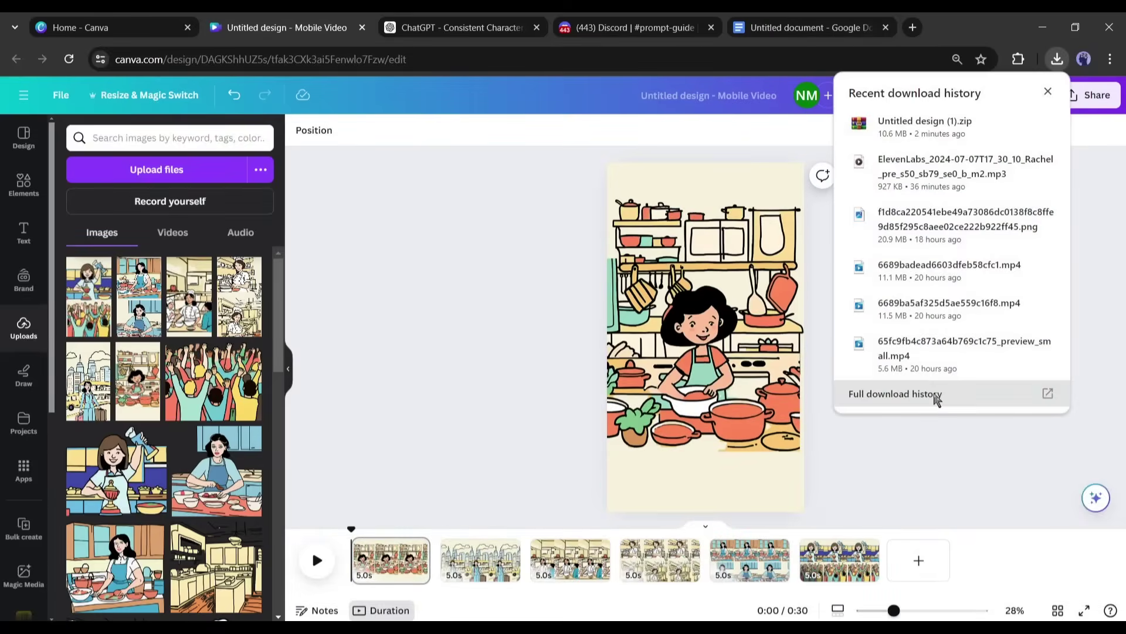
pyautogui.moveTo(939, 166); pyautogui.dragTo(118, 381)
pyautogui.click(307, 322)
pyautogui.moveTo(170, 276); pyautogui.dragTo(453, 575)
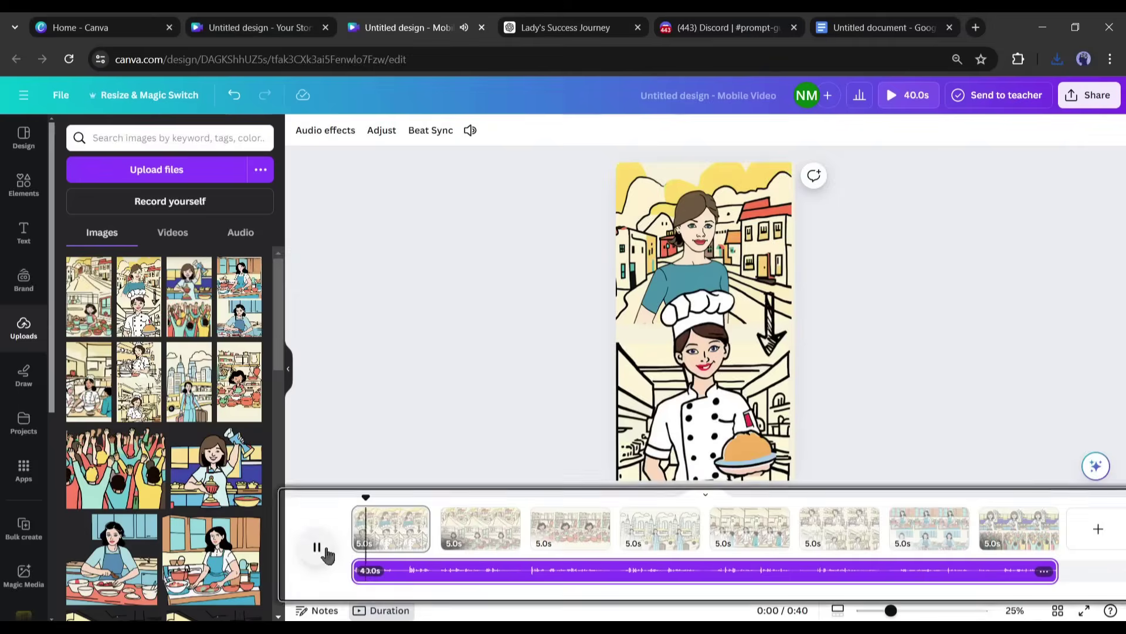
# - Trim page 1 to 3.7 s, delete the extra 5-second page, and lengthen page 2 to 6.3 s
pyautogui.moveTo(431, 528); pyautogui.dragTo(410, 524)
pyautogui.click(461, 528)
pyautogui.press('Delete')
pyautogui.moveTo(501, 528); pyautogui.dragTo(522, 528)
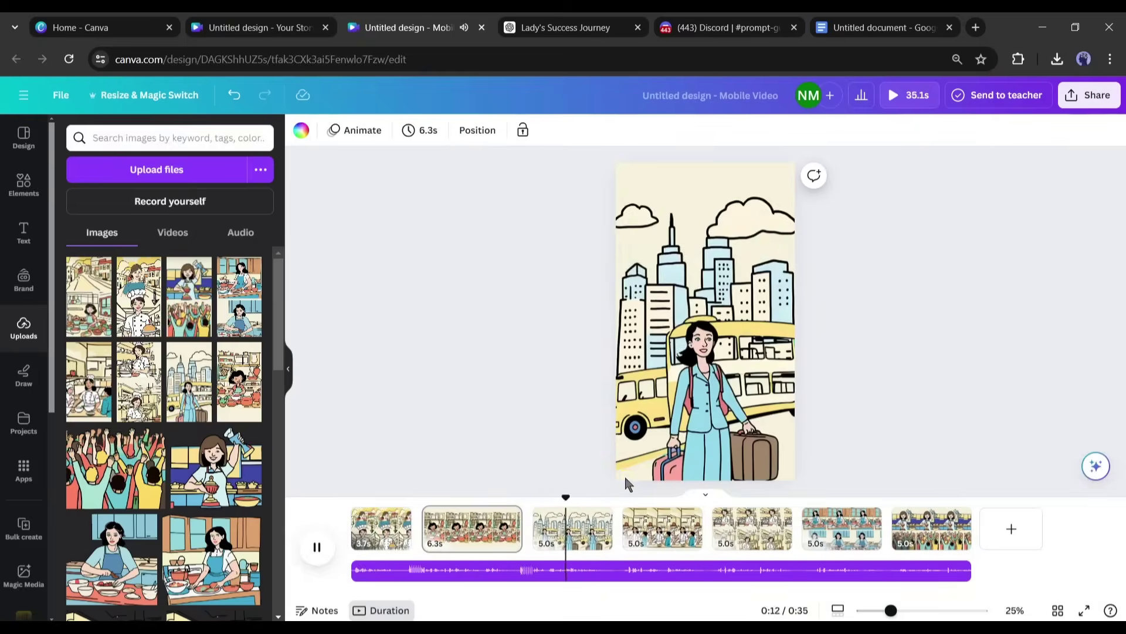
pyautogui.moveTo(612, 528)
pyautogui.mouseDown()
pyautogui.moveTo(621, 534)
pyautogui.moveTo(610, 531)
pyautogui.mouseUp()
pyautogui.click(763, 528)
# - Set later page durations: page 5 about 6.1 s, page 6 3.1 s, page 7 6.6 s
pyautogui.click(622, 574)
pyautogui.click(663, 528)
pyautogui.moveTo(805, 531); pyautogui.dragTo(811, 531)
pyautogui.moveTo(902, 531); pyautogui.dragTo(872, 531)
pyautogui.click(966, 580)
pyautogui.moveTo(963, 531); pyautogui.dragTo(986, 531)
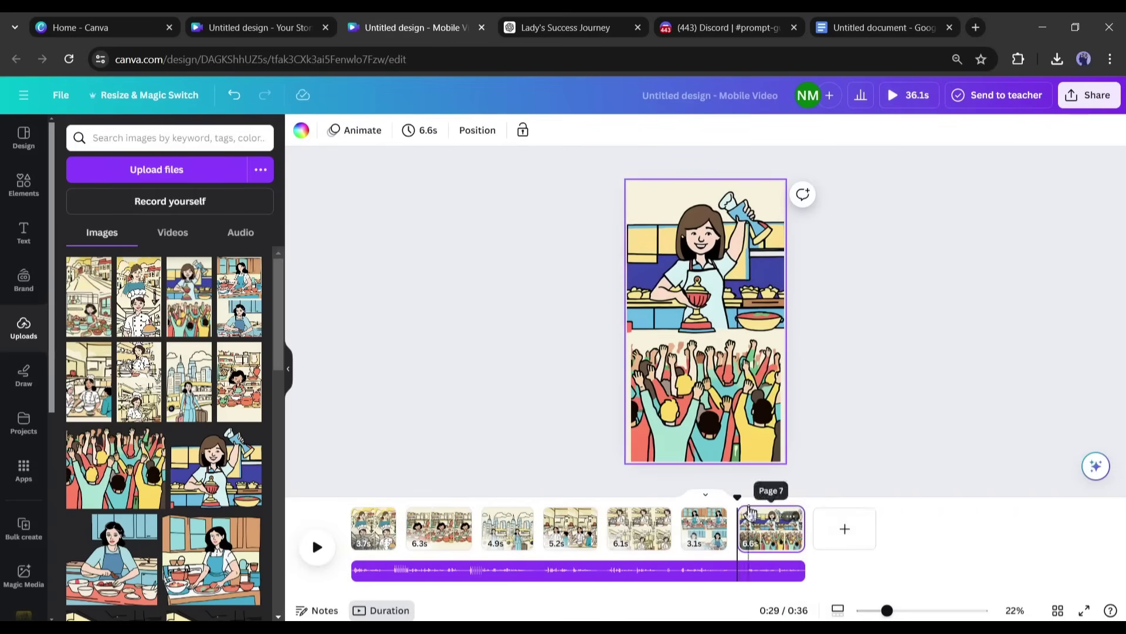
# - Zoom the timeline in and split the first page at 0:03
pyautogui.click(373, 492)
pyautogui.moveTo(887, 610); pyautogui.dragTo(924, 610)
pyautogui.moveTo(370, 499); pyautogui.dragTo(481, 507)
pyautogui.rightClick(481, 516)
pyautogui.click(515, 437)
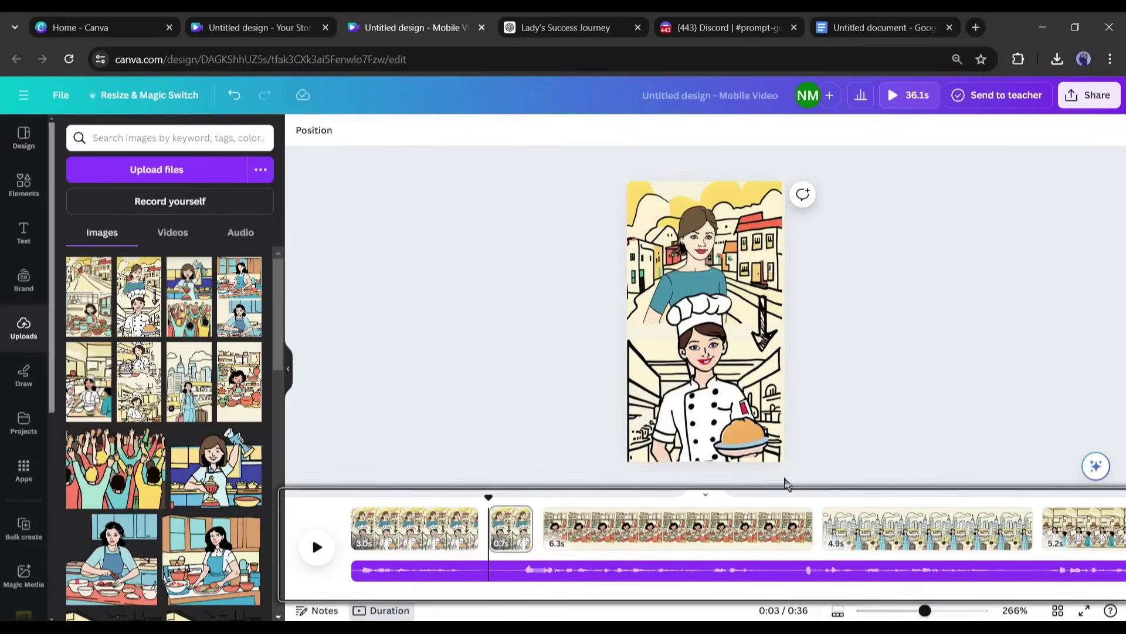
# - Split page 3, the city page and two more pages at the playhead
pyautogui.click(782, 514)
pyautogui.press('s')
pyautogui.click(1007, 511)
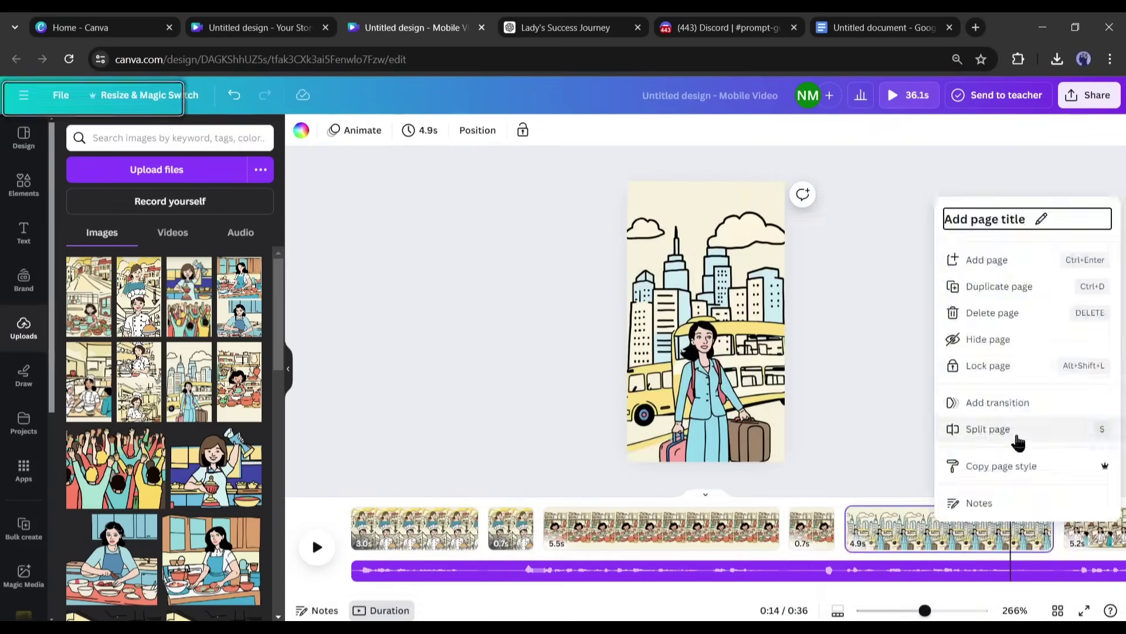
pyautogui.press('s')
pyautogui.click(853, 516)
pyautogui.press('s')
pyautogui.click(880, 519)
pyautogui.press('s')
# - Split one more page and check the trophy-and-crowd page's options
pyautogui.click(989, 520)
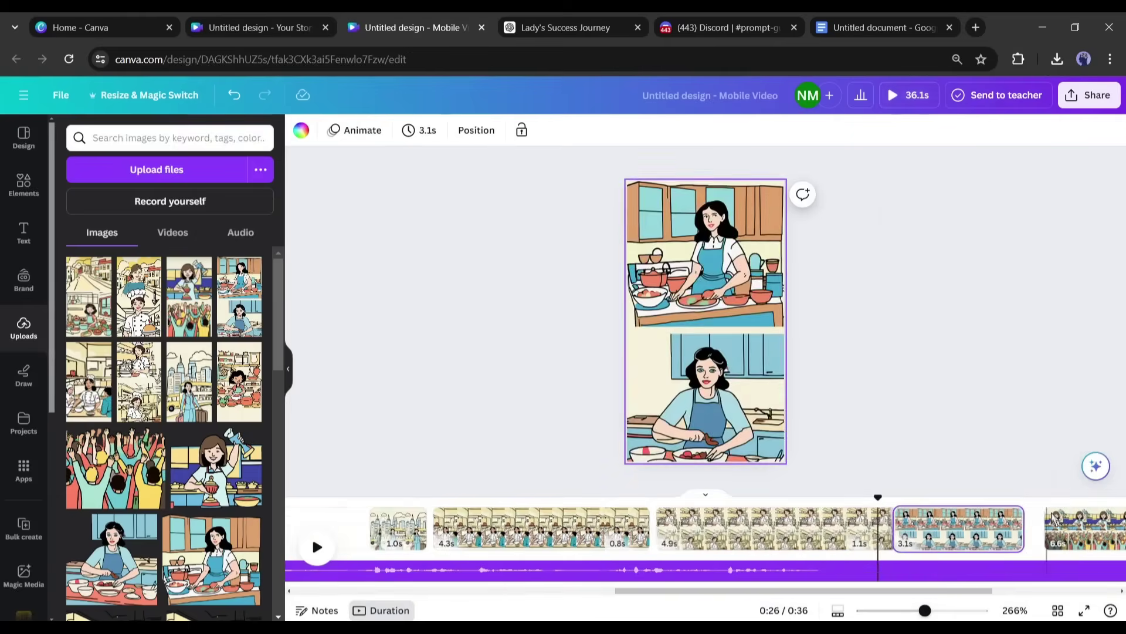
pyautogui.press('s')
pyautogui.rightClick(1090, 528)
pyautogui.click(993, 473)
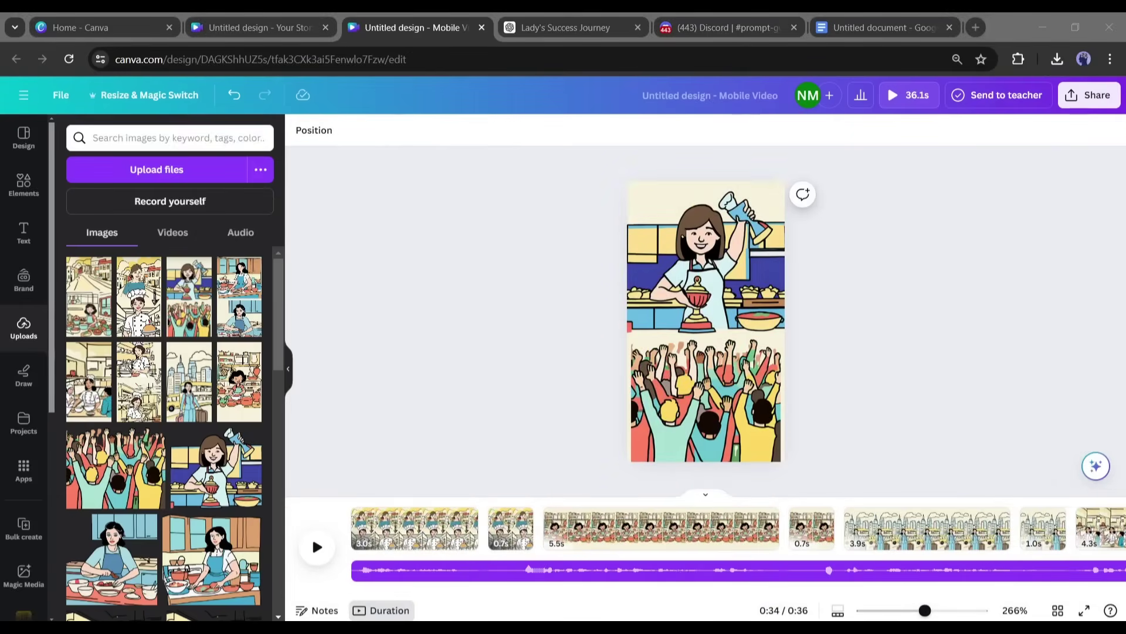
pyautogui.click(23, 469)
# - Open the Speed Painter app via an Apps search for 'speed' and choose the chef page as source
pyautogui.click(156, 141)
pyautogui.write('speed')
pyautogui.click(133, 194)
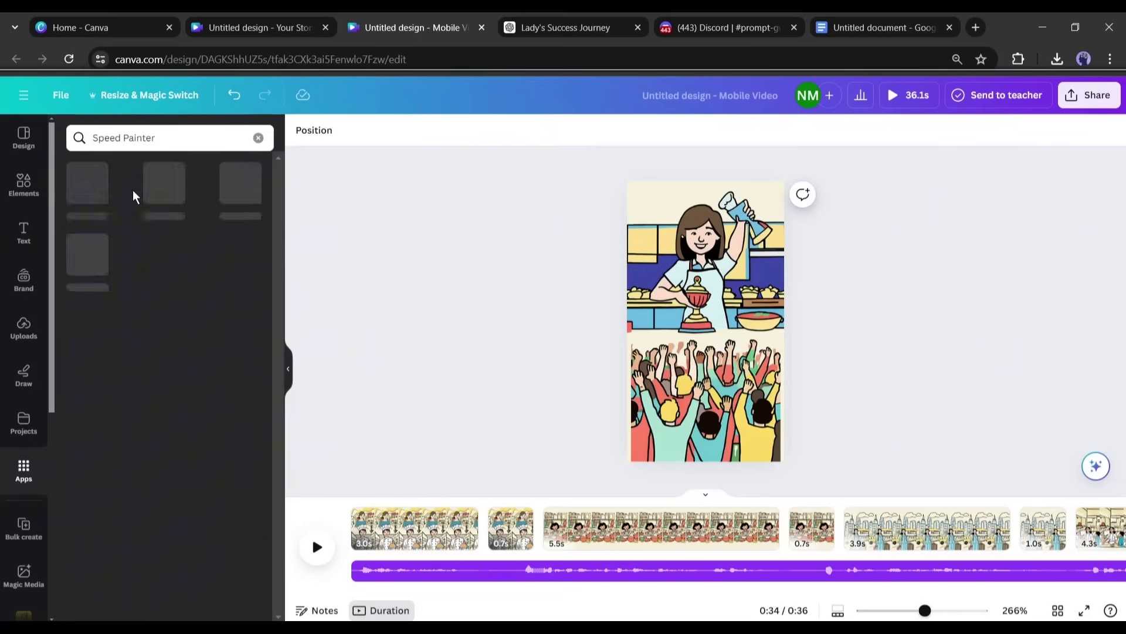
pyautogui.click(90, 187)
pyautogui.click(425, 528)
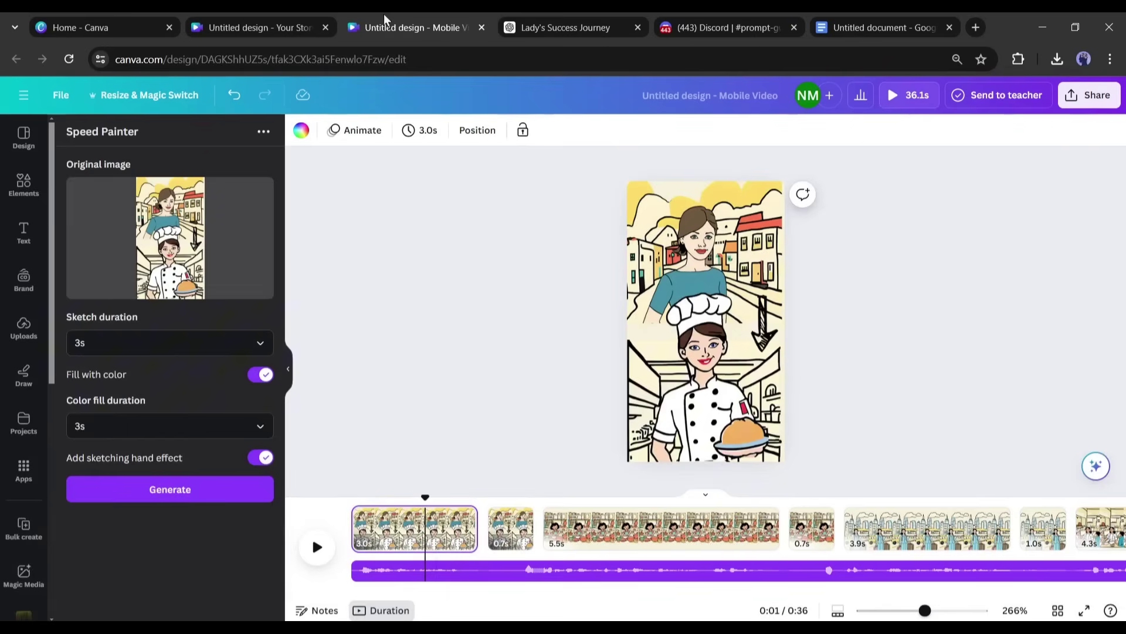
# - Generate the sketch video with 1-second sketching and 3-second colour fill, and move it to the page's top-left
pyautogui.click(105, 352)
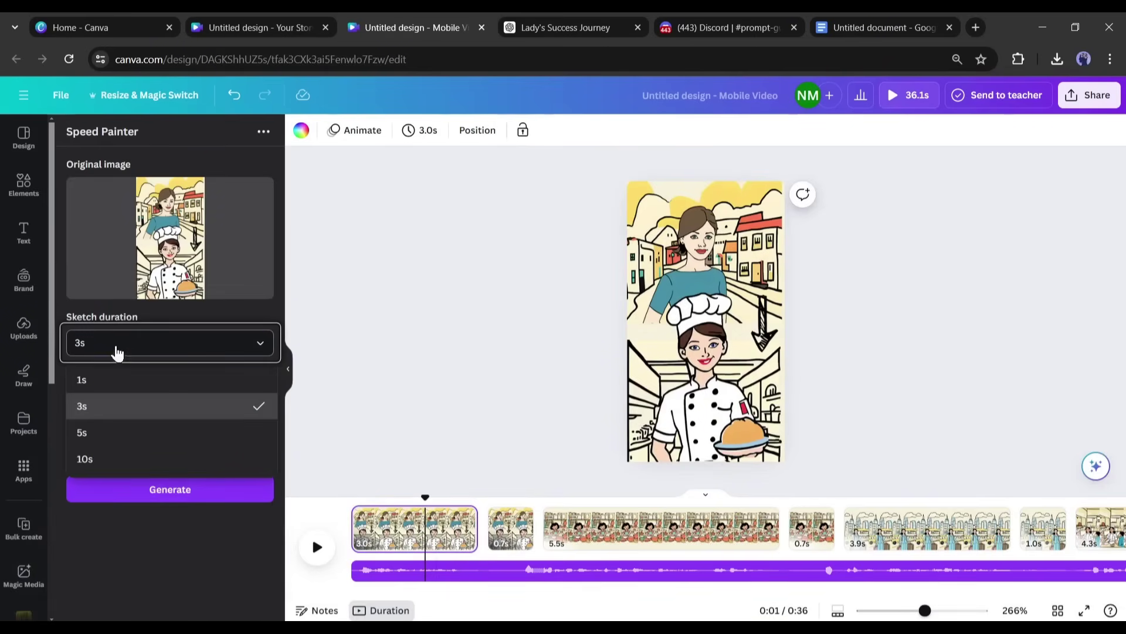
pyautogui.click(103, 379)
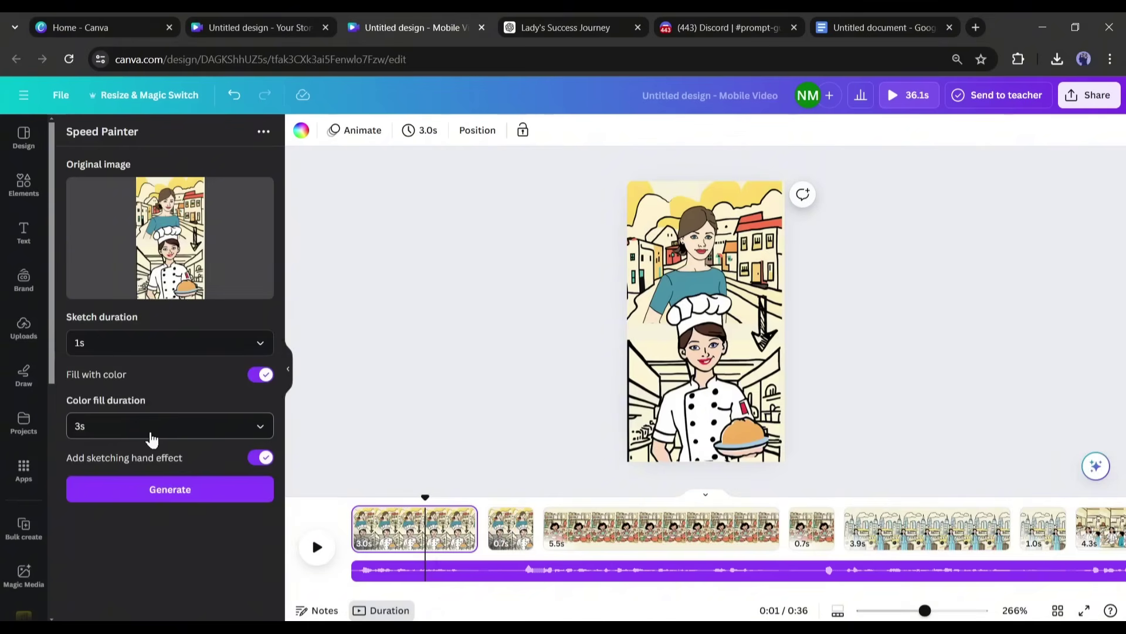
pyautogui.click(151, 438)
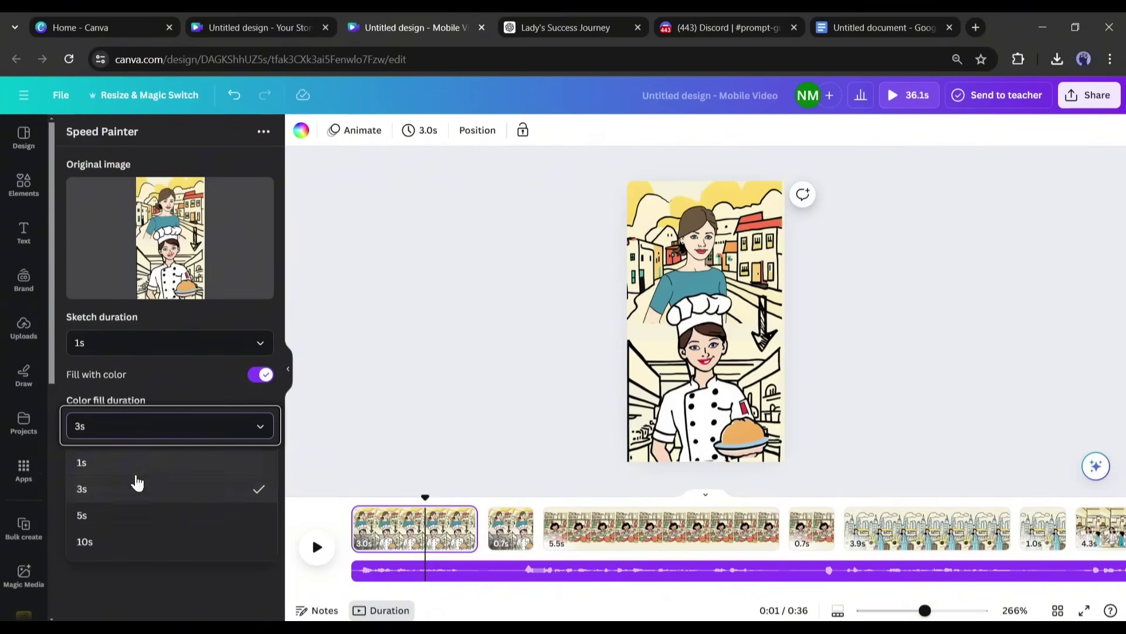
pyautogui.click(131, 498)
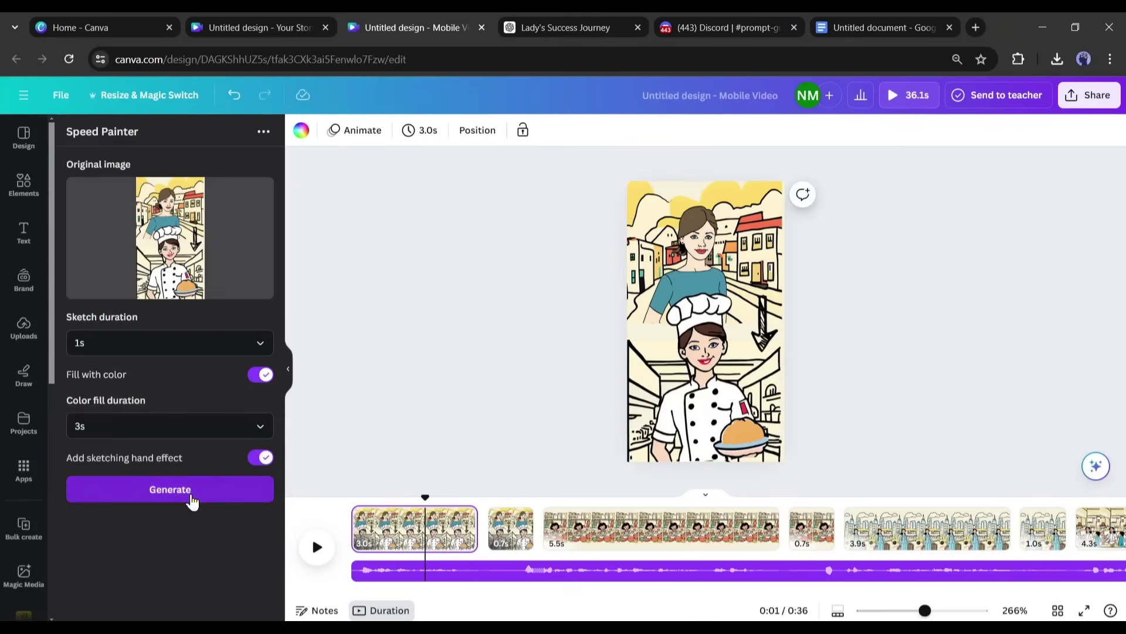
pyautogui.click(190, 500)
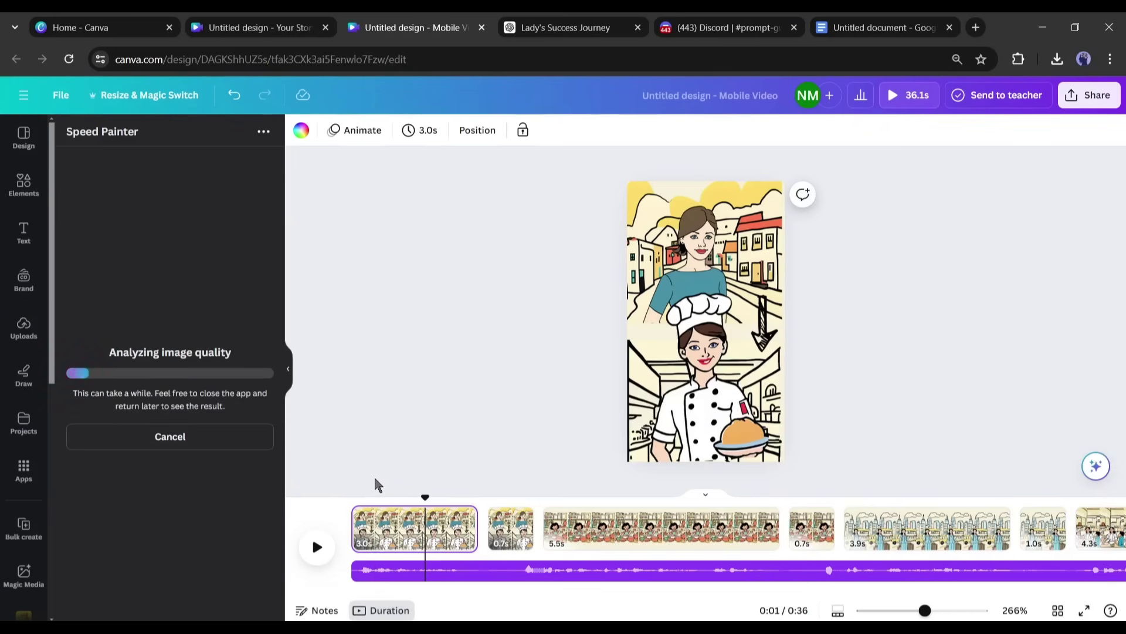
pyautogui.moveTo(687, 286); pyautogui.dragTo(661, 211)
# - Fill the page with the sketch video, trim it to 3.0 s, and add a Dissolve transition
pyautogui.moveTo(690, 294); pyautogui.dragTo(786, 458)
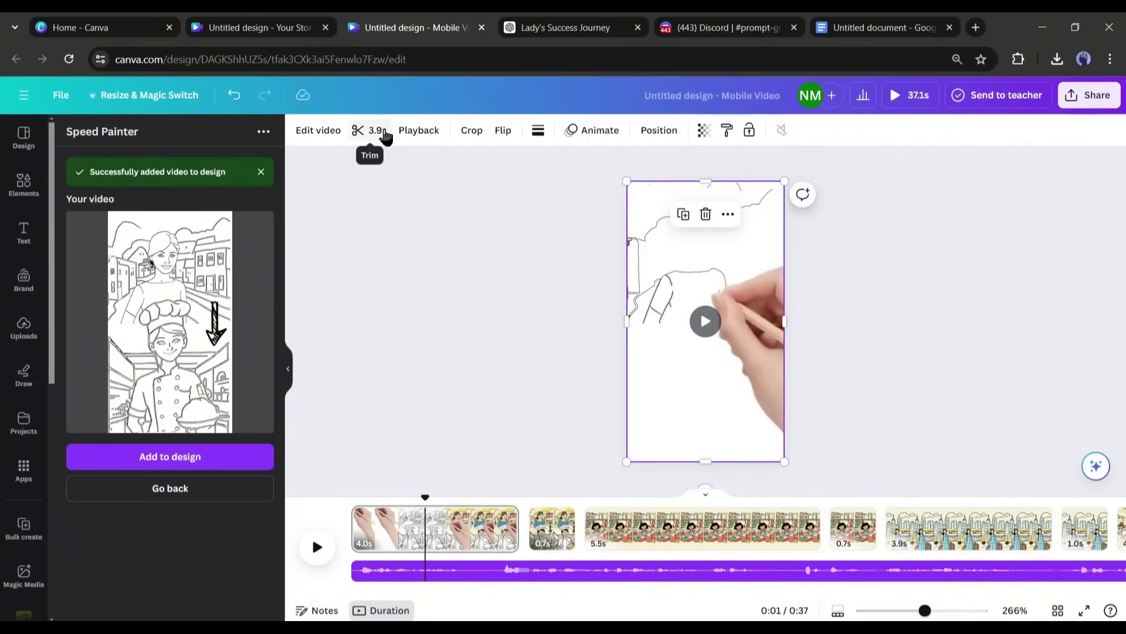
pyautogui.moveTo(518, 531); pyautogui.dragTo(483, 531)
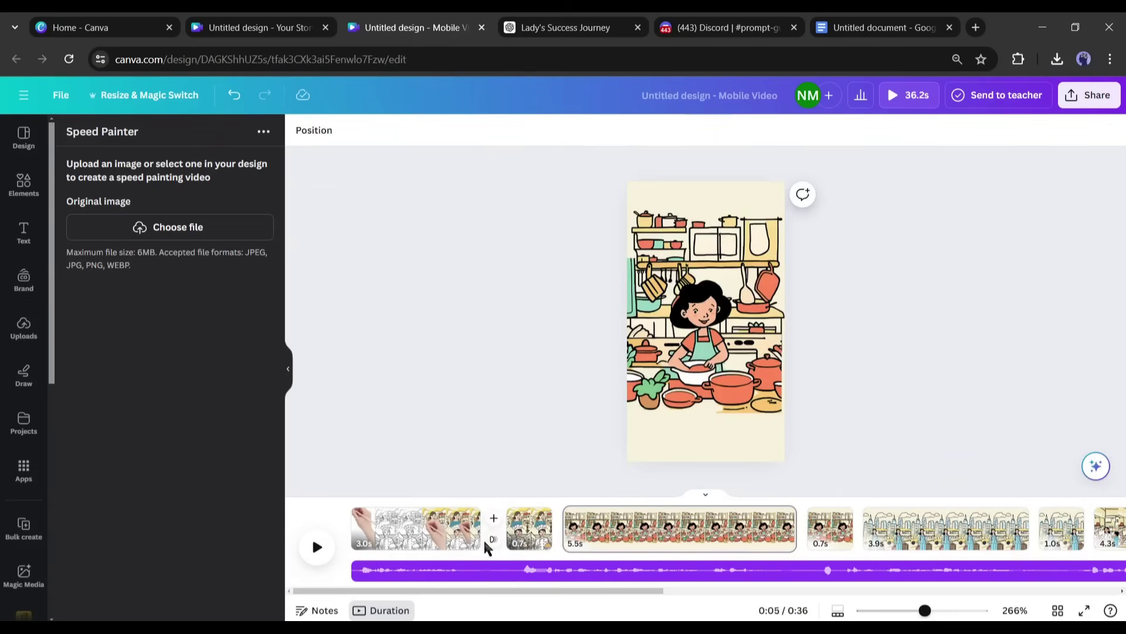
pyautogui.click(494, 528)
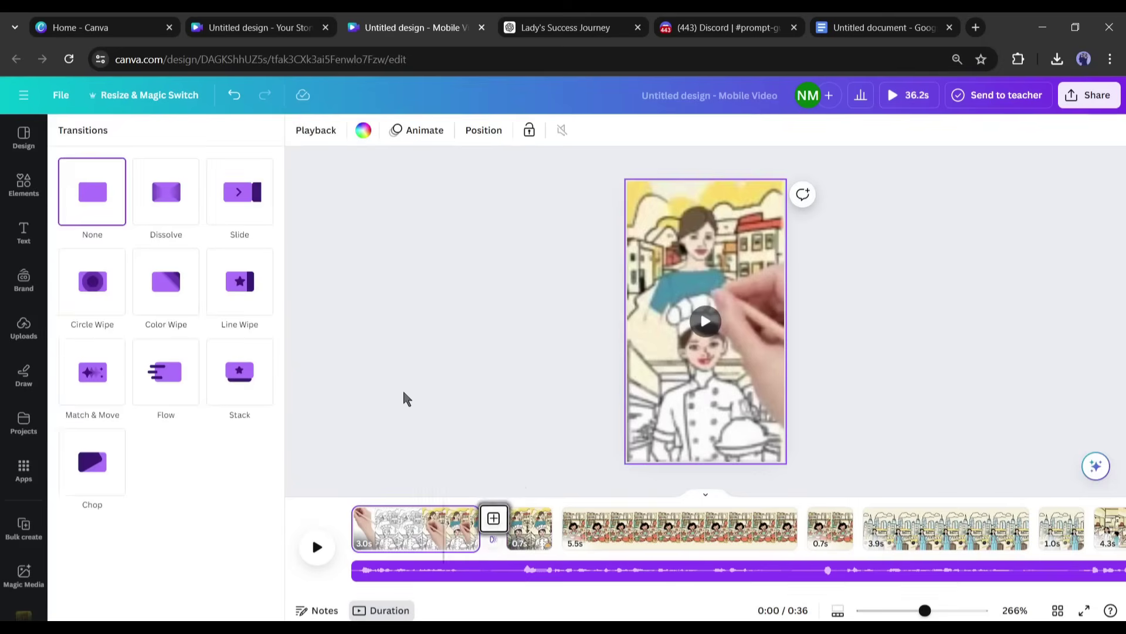
pyautogui.click(167, 209)
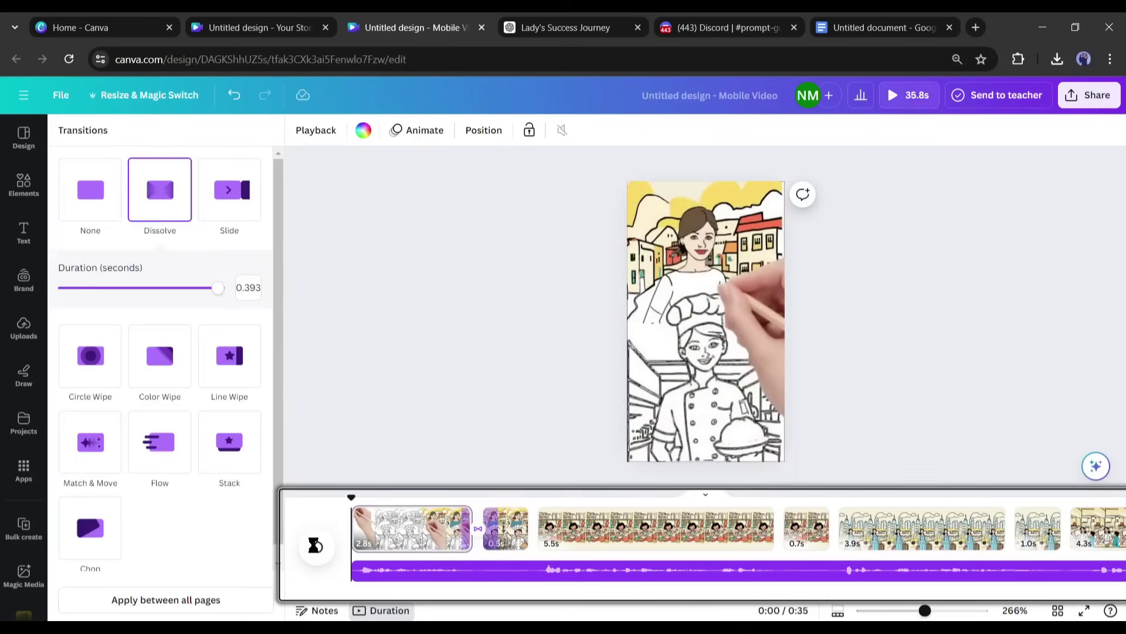
pyautogui.click(326, 545)
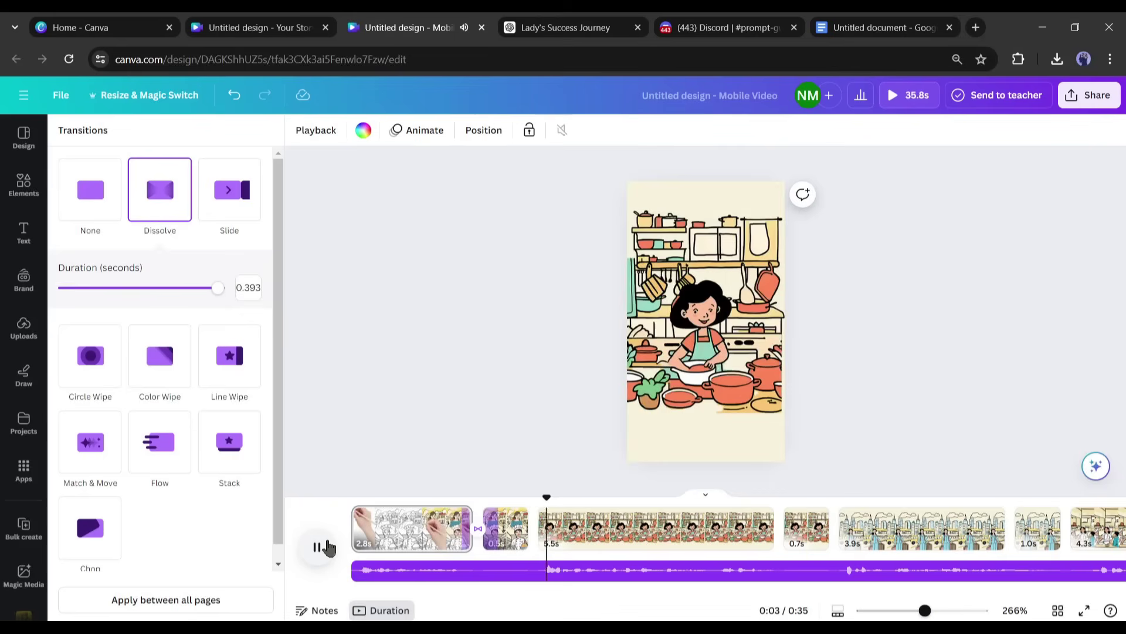
pyautogui.click(329, 547)
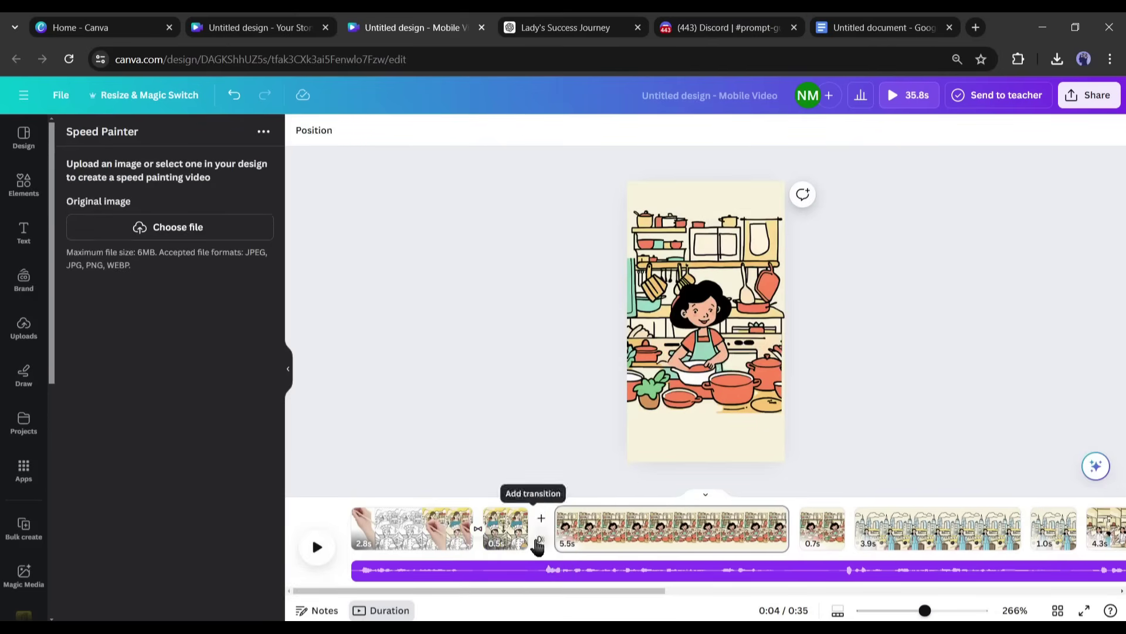
# - Add a Slide transition between the next clips, set to move leftward, and preview it
pyautogui.click(539, 544)
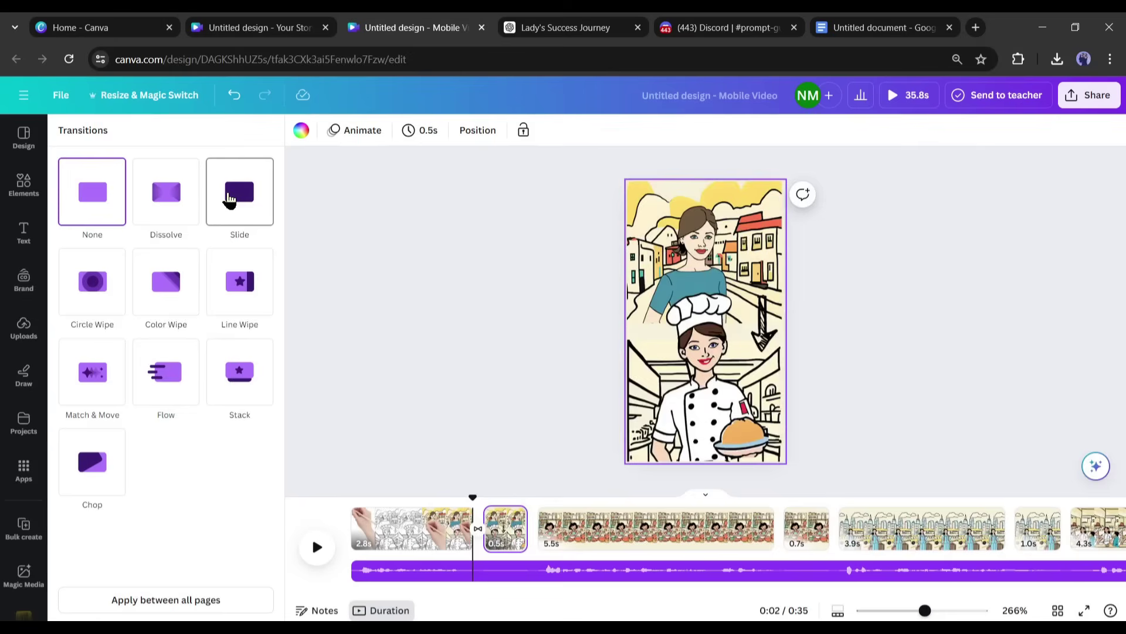
pyautogui.click(230, 203)
pyautogui.click(120, 357)
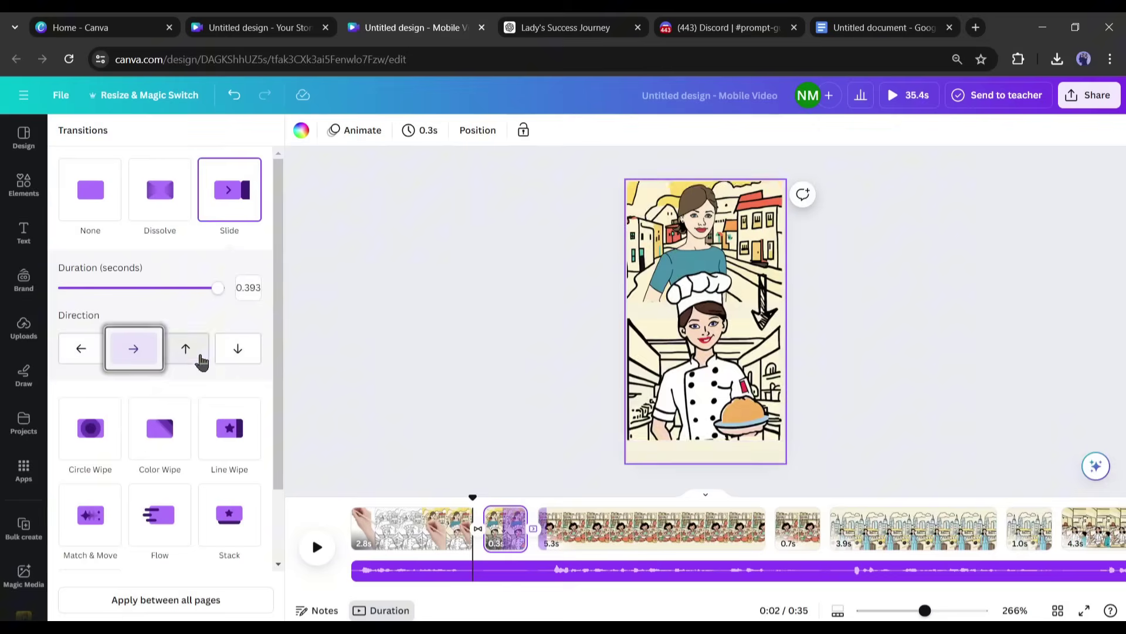
pyautogui.click(186, 355)
pyautogui.click(232, 356)
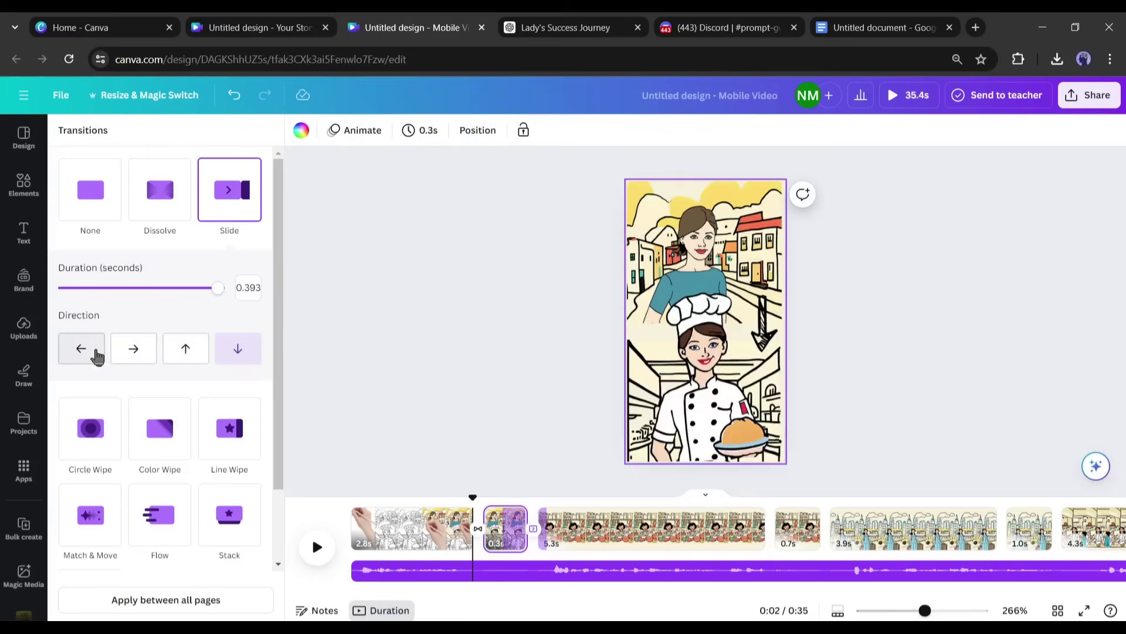
pyautogui.click(82, 349)
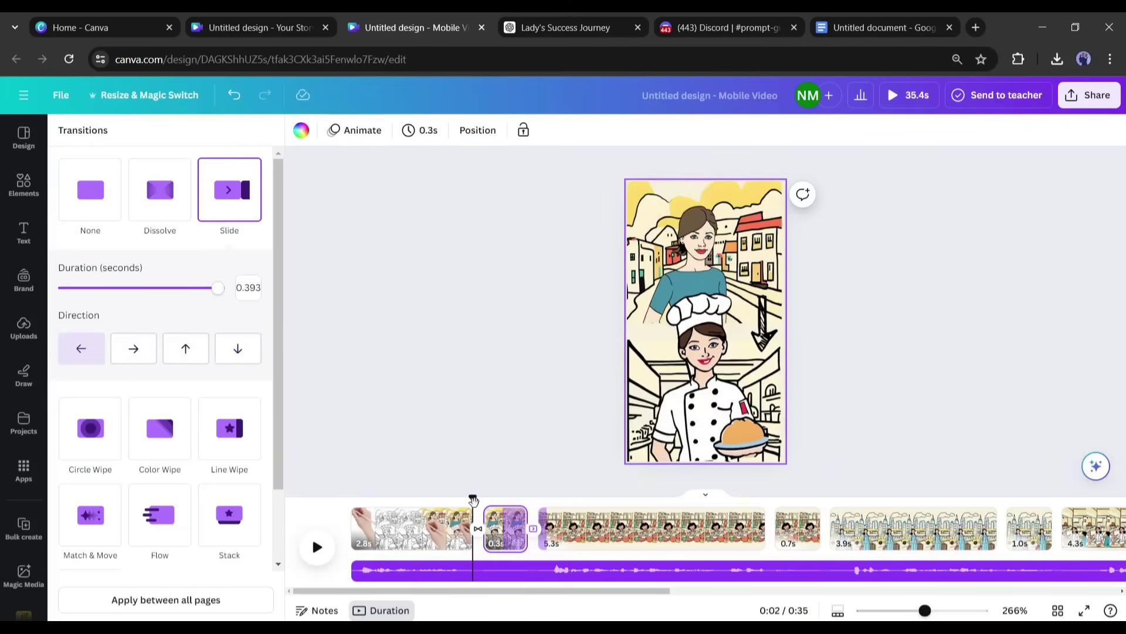
pyautogui.moveTo(473, 501); pyautogui.dragTo(541, 505)
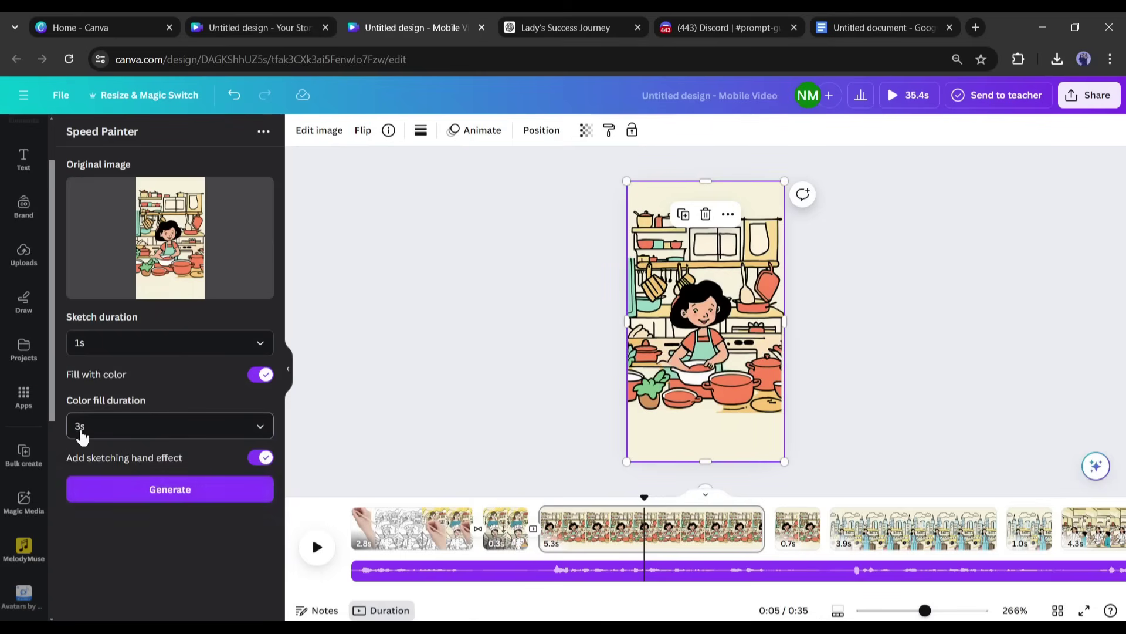
# - Generate Speed Painter sketch videos for the kitchen page and the city page with 1-second sketching
pyautogui.click(162, 493)
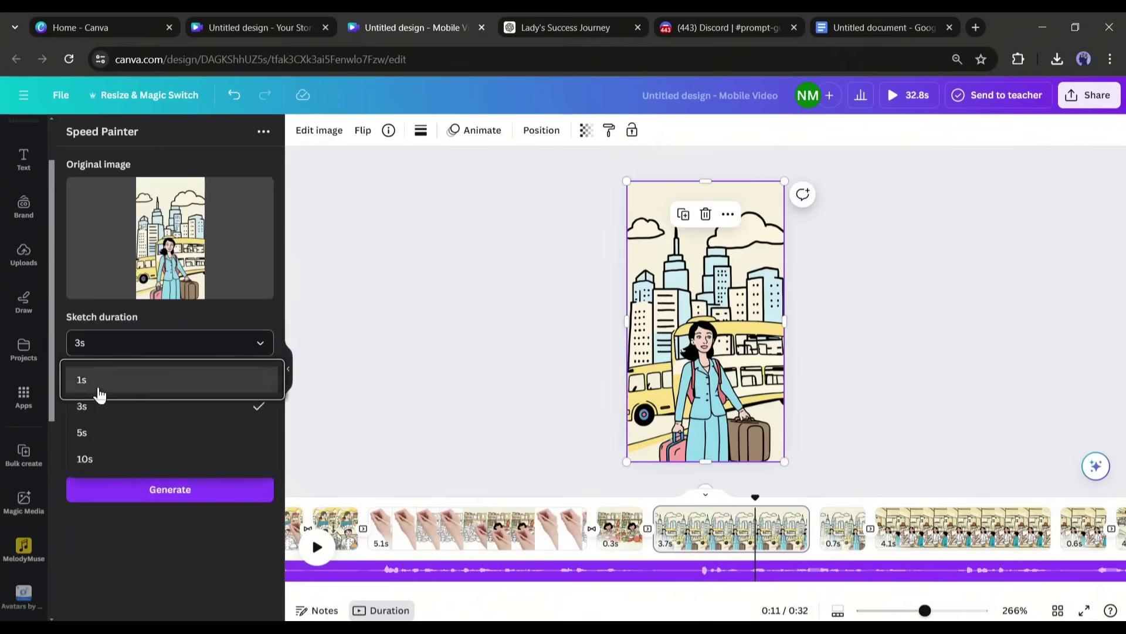
pyautogui.click(82, 378)
pyautogui.click(136, 487)
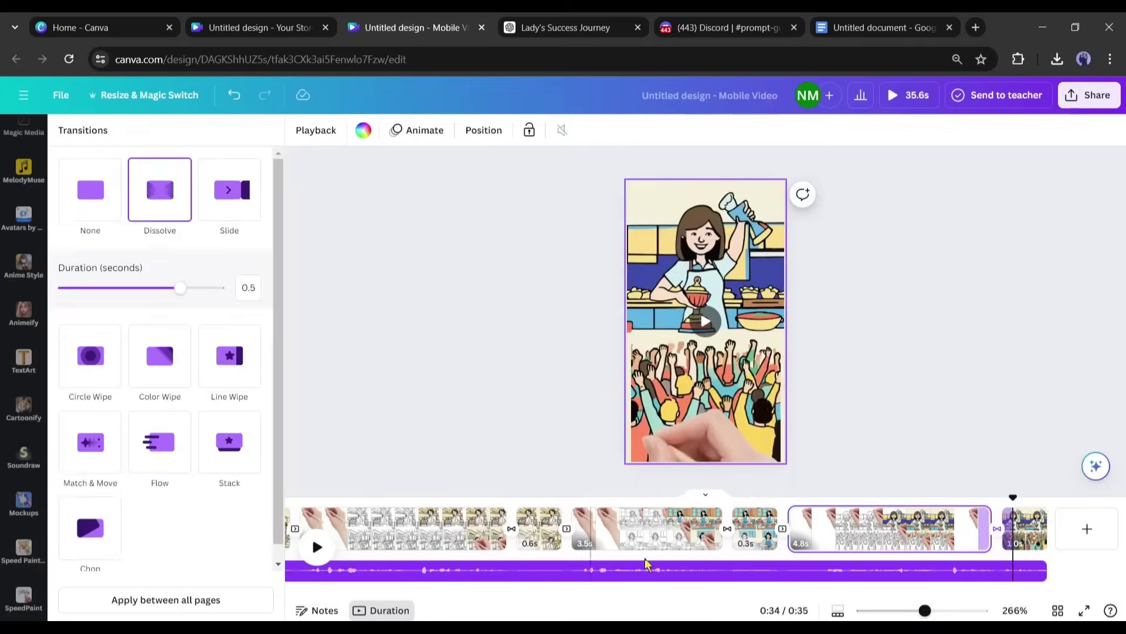
# - Search audio for 'elegant' and preview tracks such as This Wonderful Life and Pure Morning
pyautogui.press('Escape')
pyautogui.click(136, 175)
pyautogui.doubleClick(157, 144)
pyautogui.write('elegant')
pyautogui.press('Return')
pyautogui.click(82, 307)
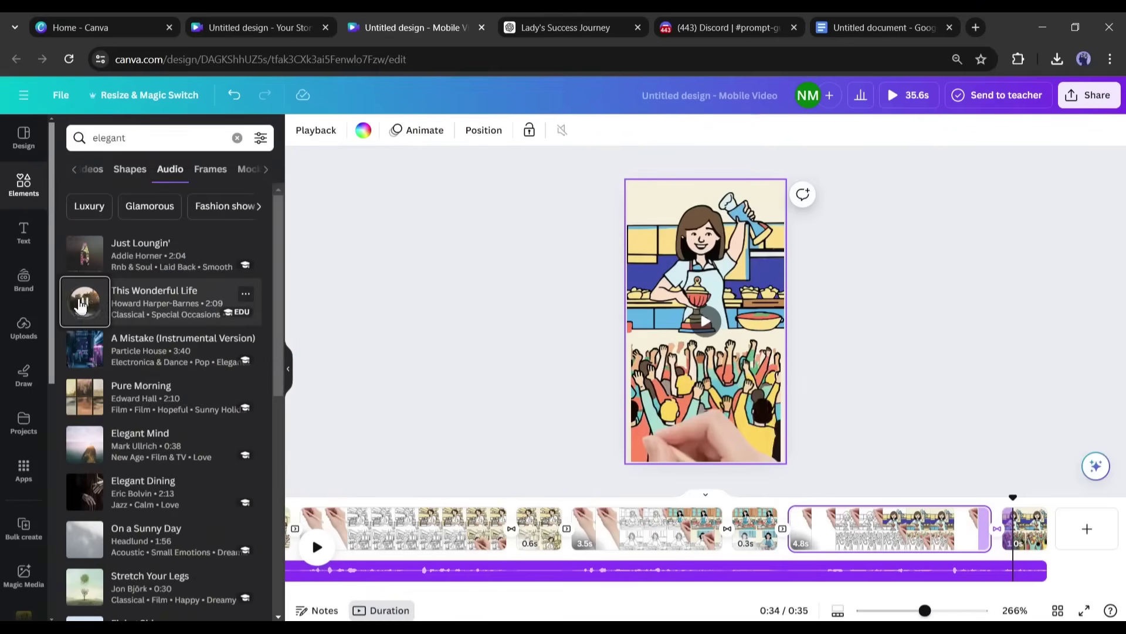
pyautogui.click(84, 396)
pyautogui.scroll(-1, 83, 402)
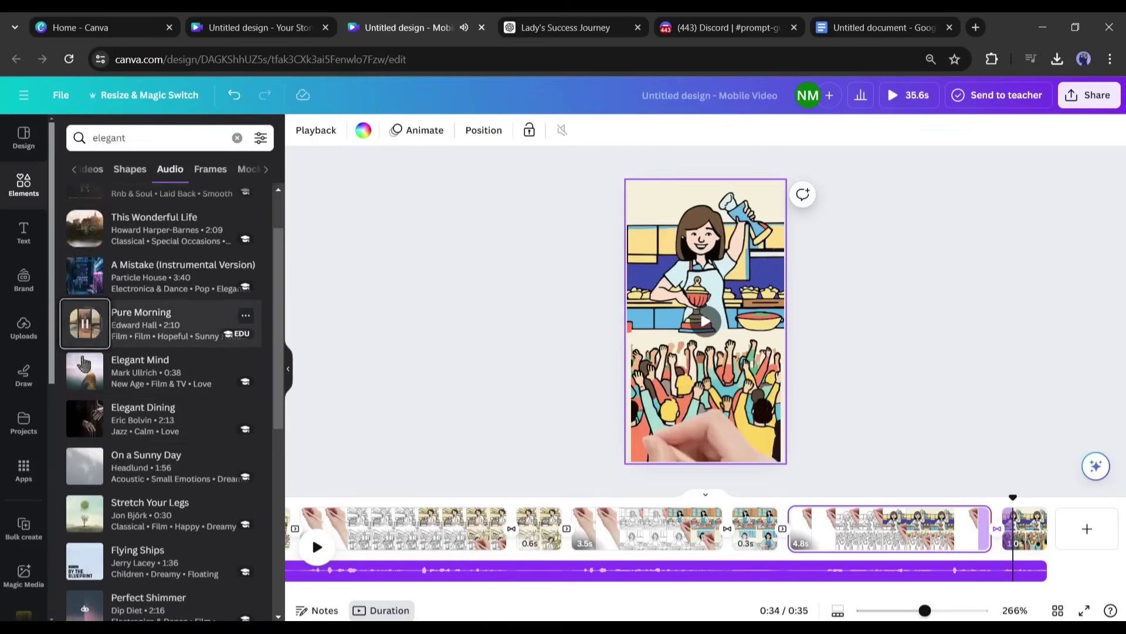
pyautogui.scroll(-4, 84, 384)
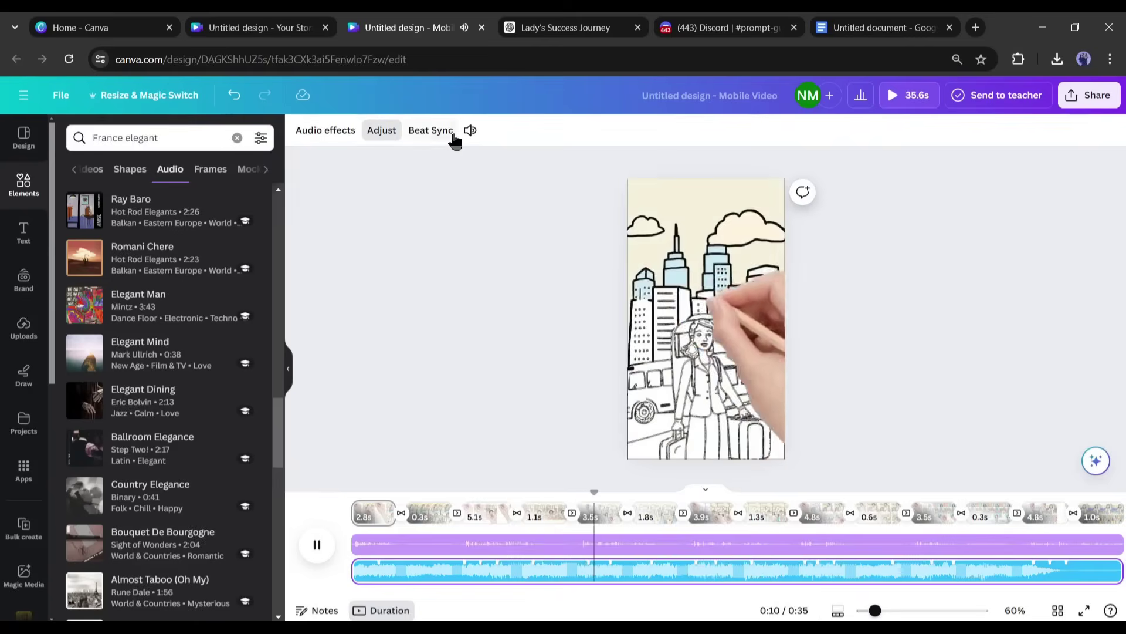
# - Lower the background music volume to 9 and play the video
pyautogui.click(469, 132)
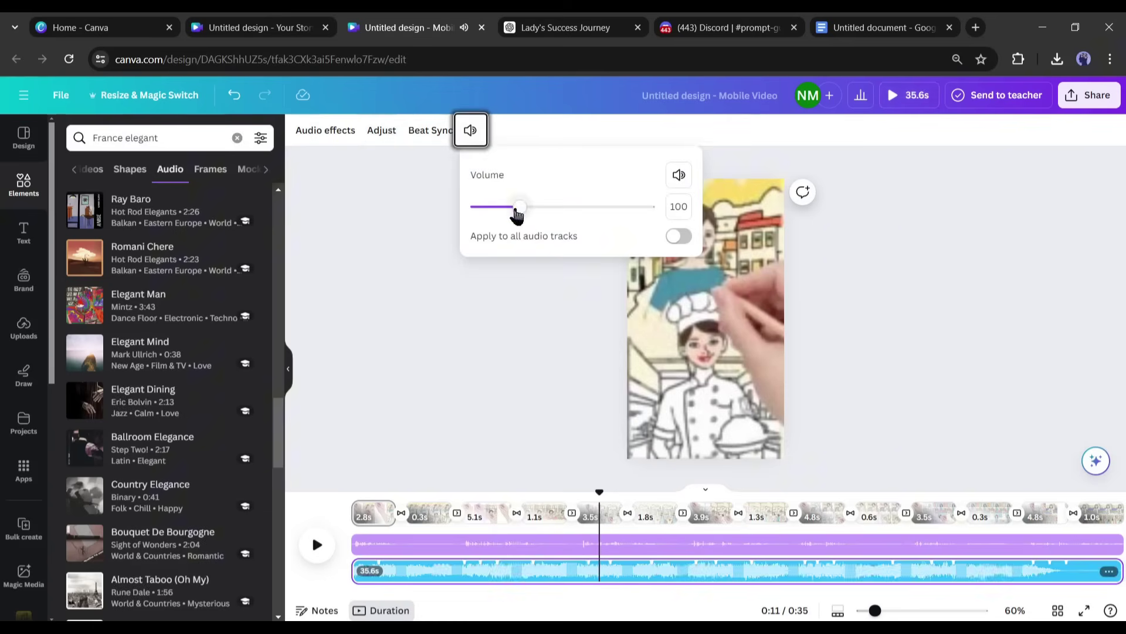
pyautogui.moveTo(517, 211); pyautogui.dragTo(483, 226)
pyautogui.click(315, 543)
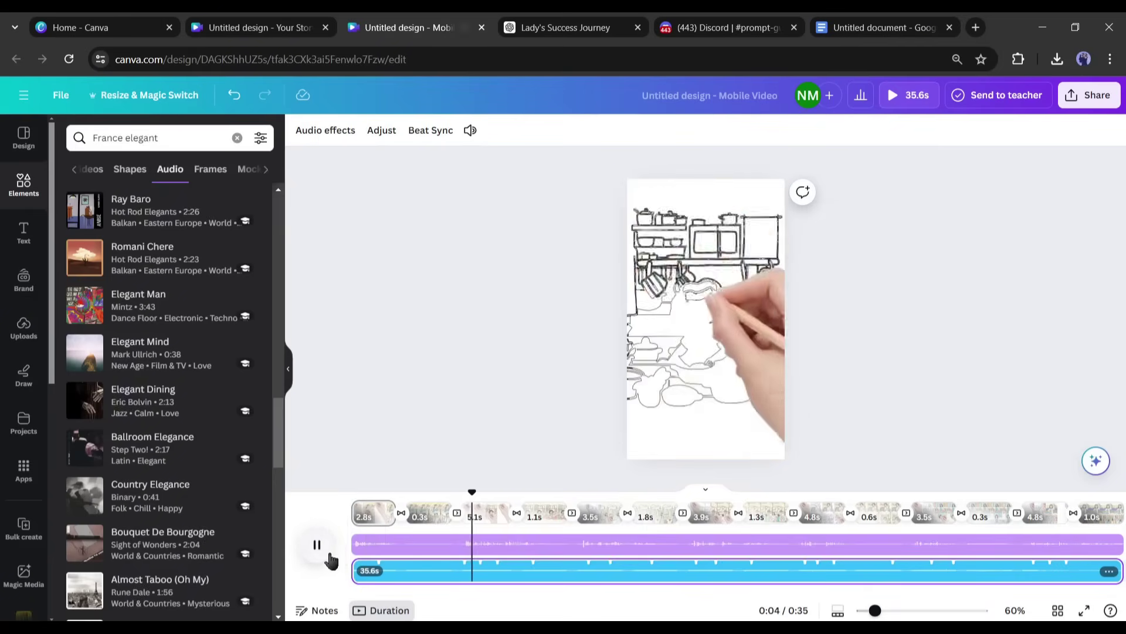
# - Download all 14 pages as a 1080p MP4 video
pyautogui.click(1089, 95)
pyautogui.click(980, 427)
pyautogui.click(1036, 400)
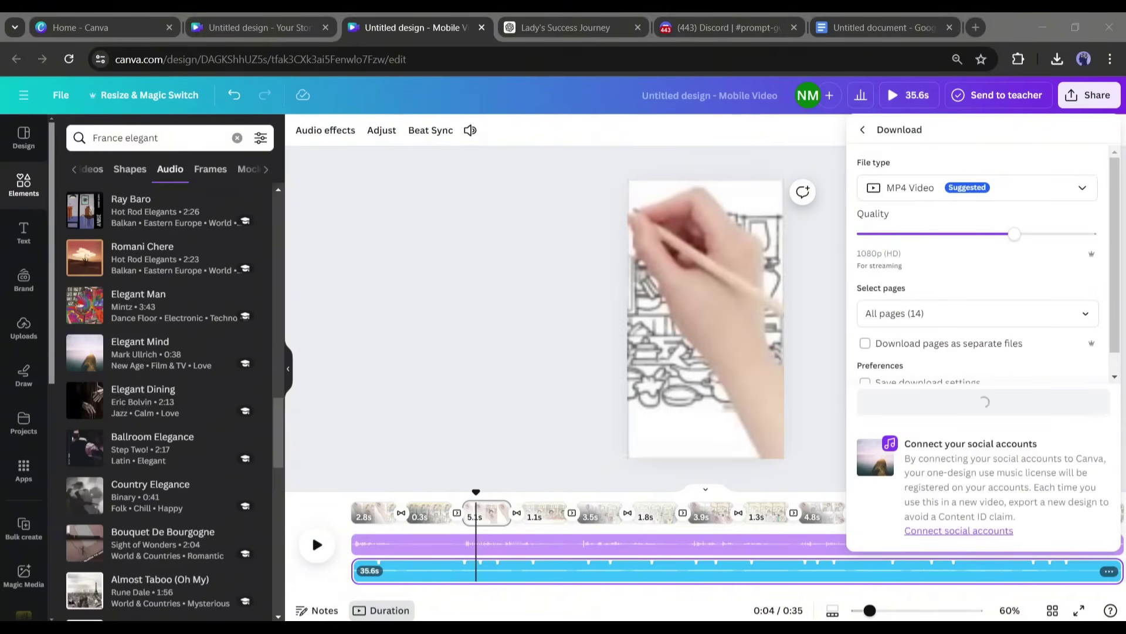